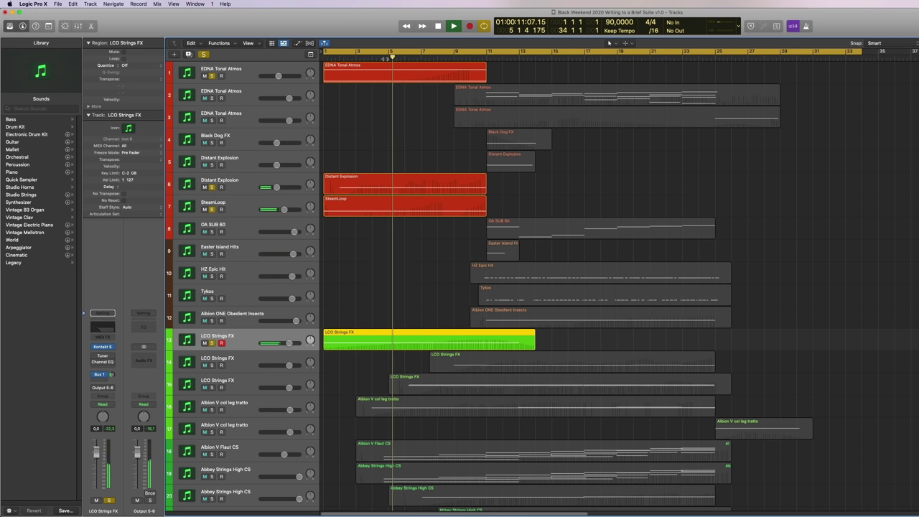
# View the Kontakt instrument on the first LCO Strings FX track during playback, checking its controls twice and closing its window
pyautogui.click(102, 347)
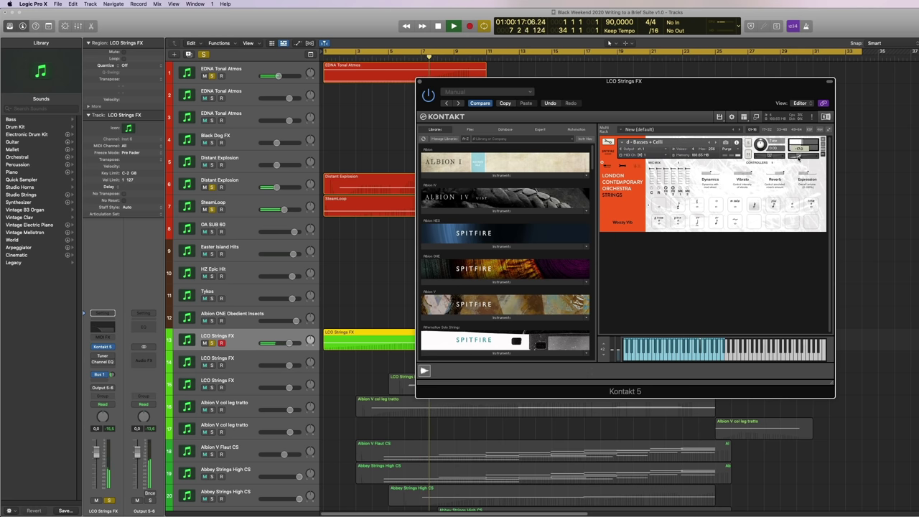
pyautogui.click(420, 82)
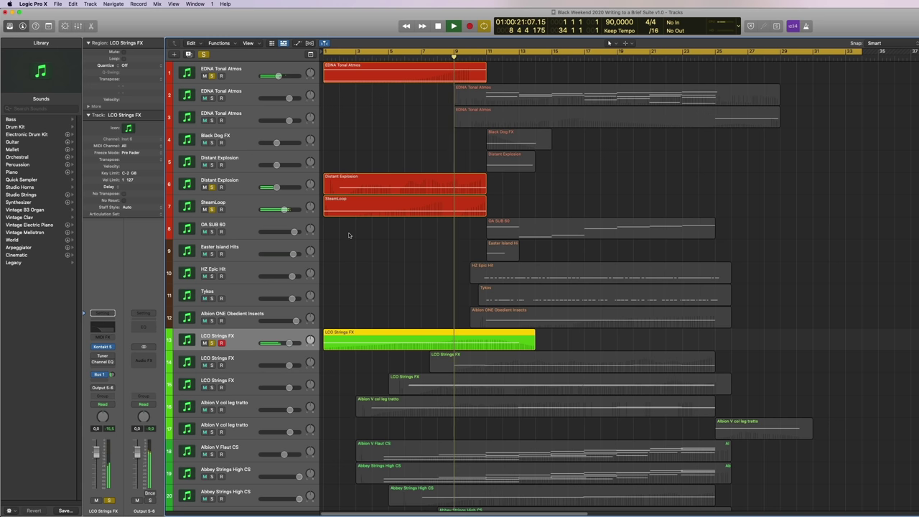
pyautogui.click(112, 347)
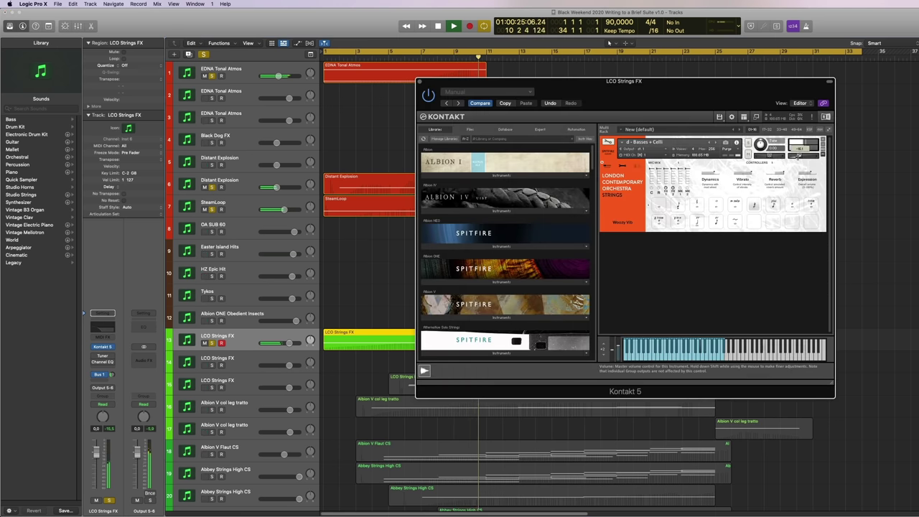
pyautogui.click(420, 81)
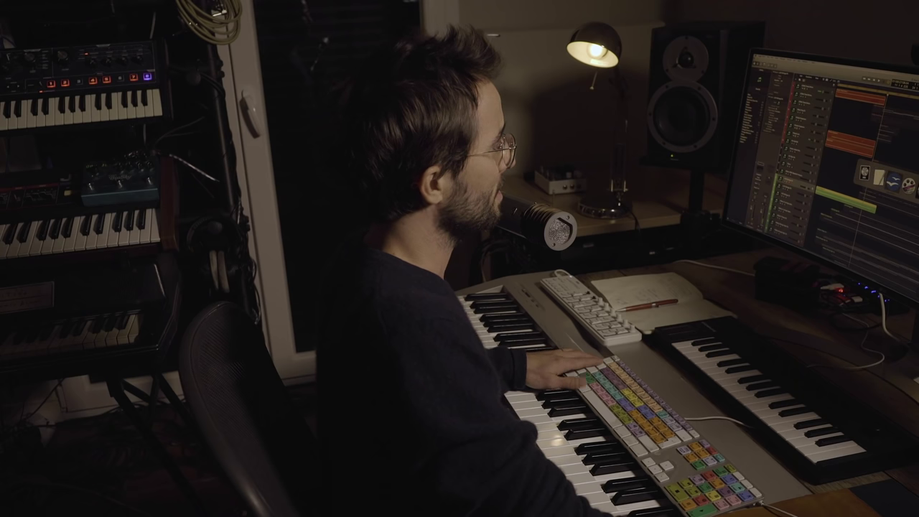
# Switch to OpenOffice Writer to read the teaser notes, return to Logic Pro X and clear all track solos
pyautogui.press('super+Tab')
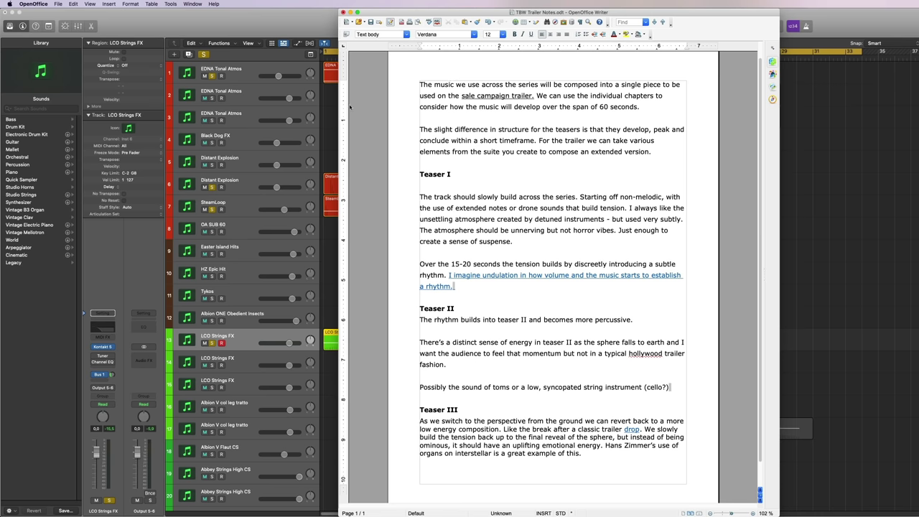
pyautogui.click(324, 101)
pyautogui.scroll(-5, 460, 79)
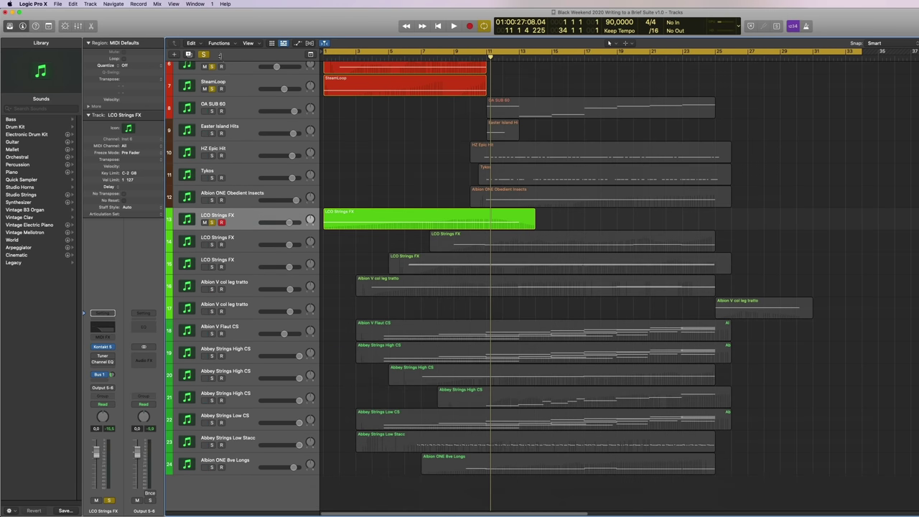
pyautogui.click(204, 55)
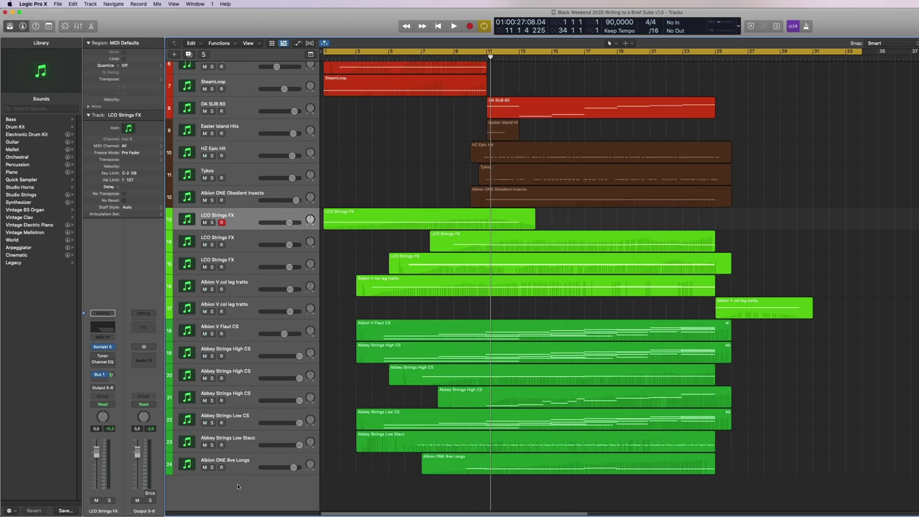
# View and audition the Kontakt instrument on the first Albion V col leg tratto track, then close its window
pyautogui.click(219, 289)
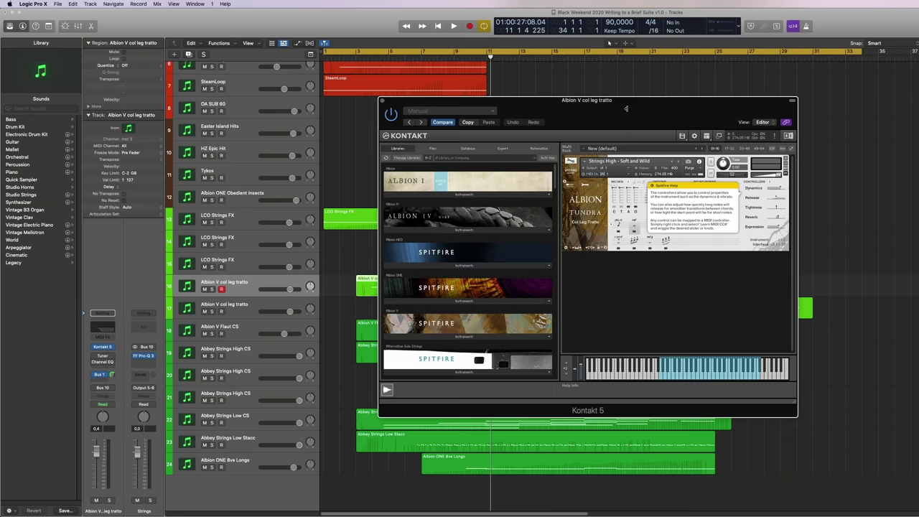
pyautogui.moveTo(626, 108); pyautogui.dragTo(613, 89)
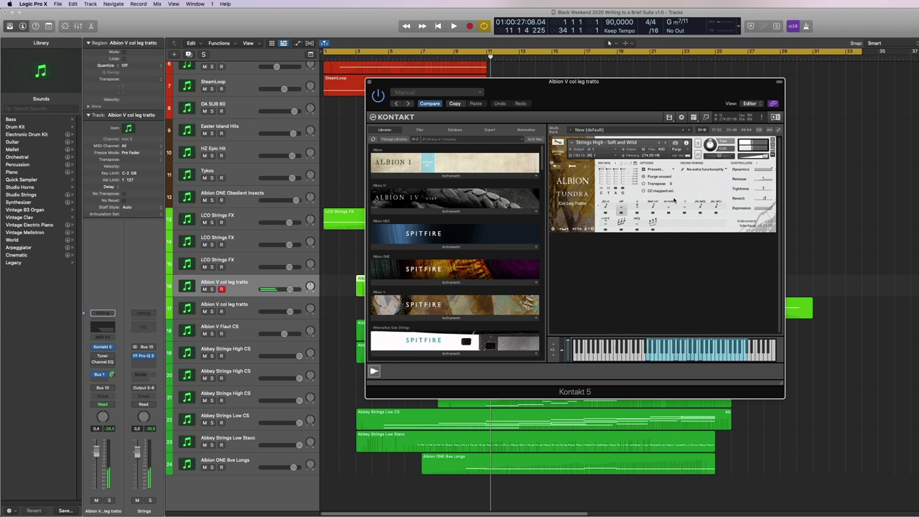
pyautogui.press('super+w')
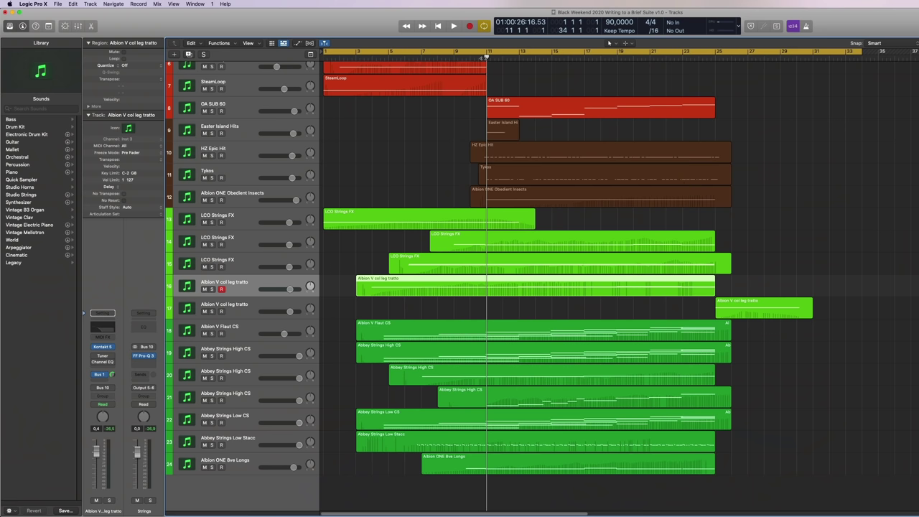
# Inspect and audition the Kontakt instrument on track 15, renaming the track LCO Textures, and close the instrument window
pyautogui.click(232, 270)
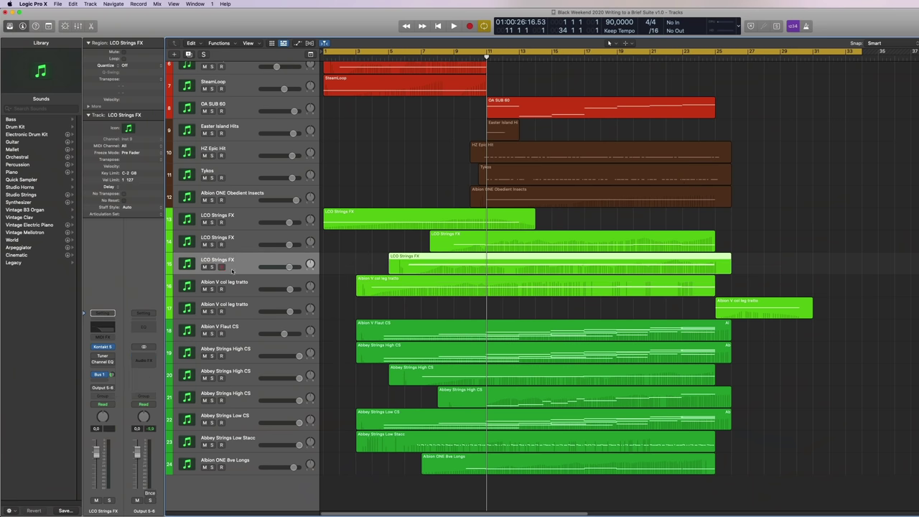
pyautogui.press('v')
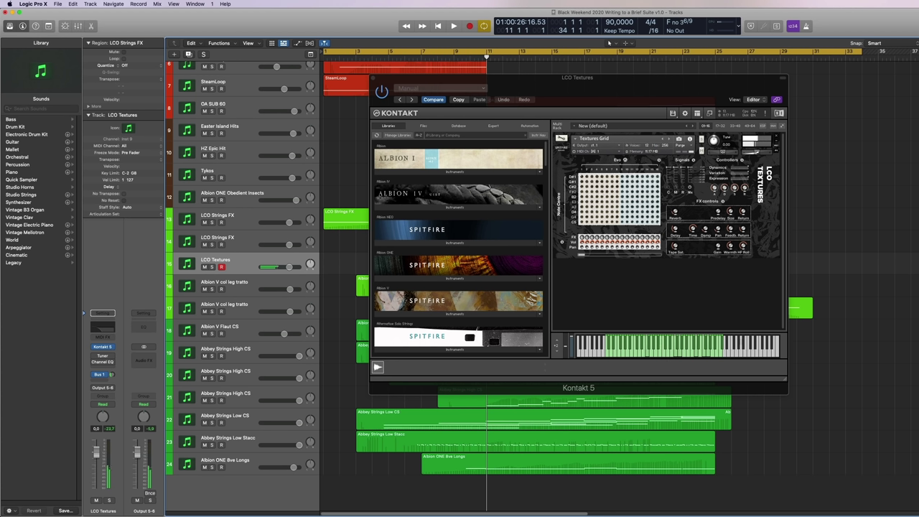
pyautogui.click(373, 77)
# View the Kontakt patch on the track 14 LCO Strings FX, and play its region in solo from bar 9
pyautogui.click(229, 241)
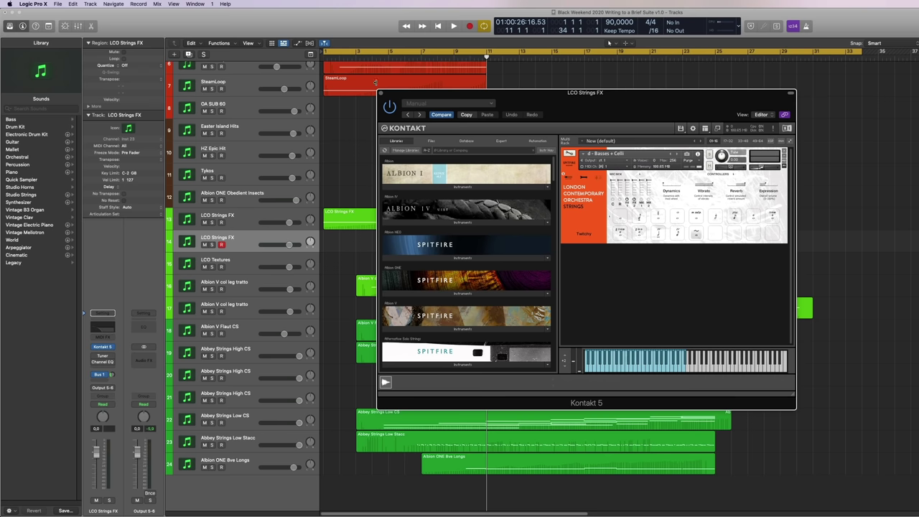
pyautogui.press('super+w')
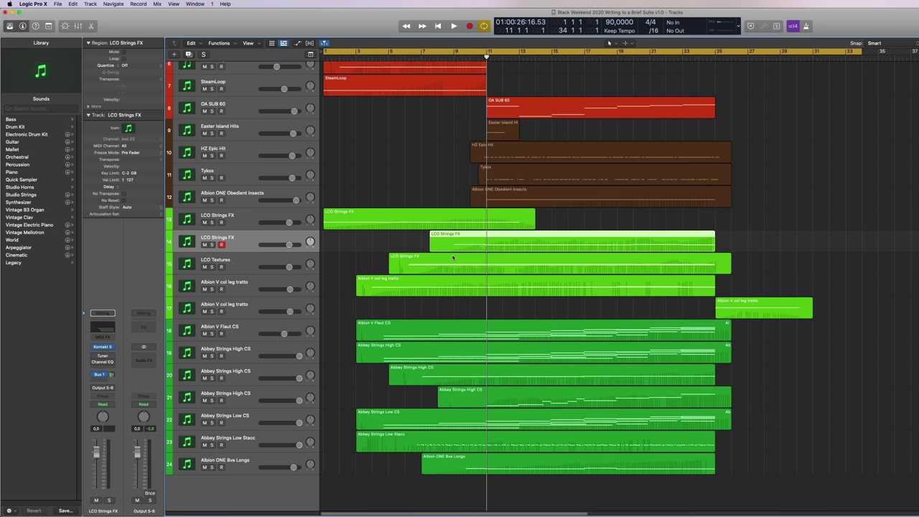
pyautogui.press('super+Down')
pyautogui.hotkey('ctrl', 's')
pyautogui.click(454, 56)
pyautogui.press('space')
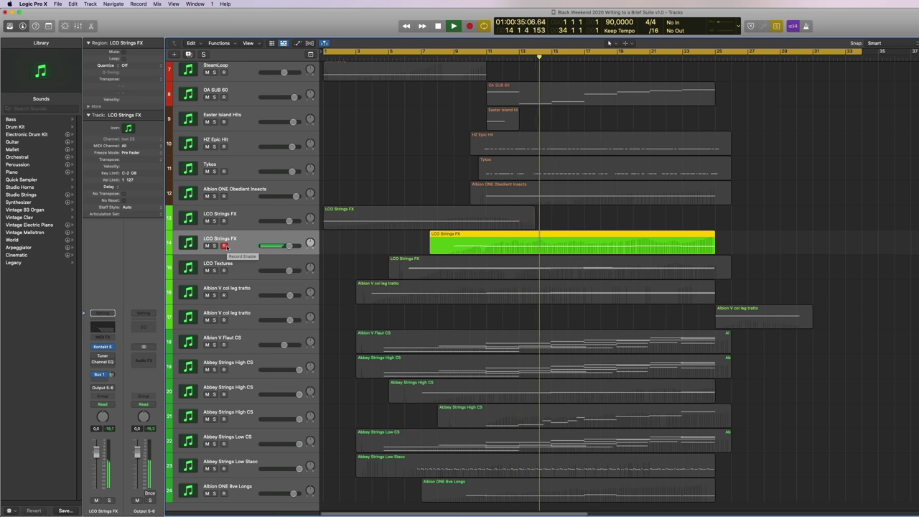
# Compare the soloed LCO Strings FX region with the full arrangement, stop playback and turn solo off
pyautogui.hotkey('ctrl', 's')
pyautogui.hotkey('ctrl', 's')
pyautogui.press('space')
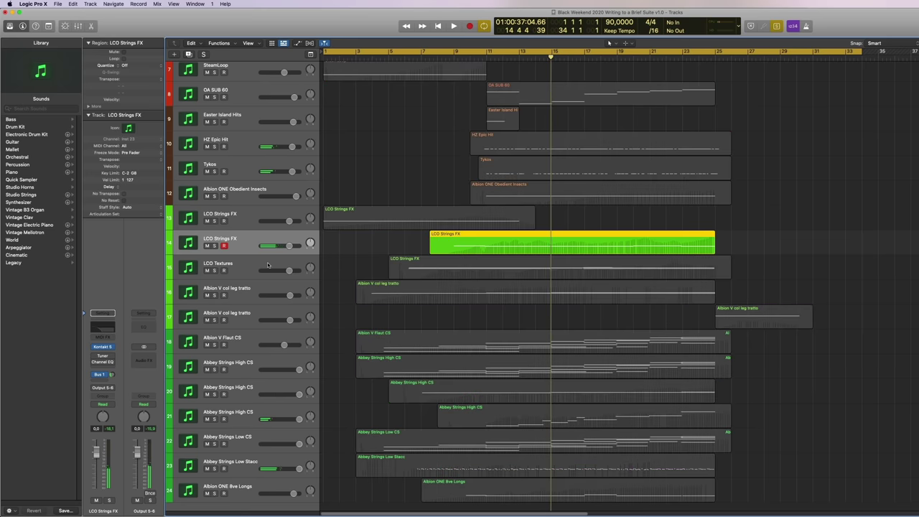
pyautogui.hotkey('ctrl', 's')
# Select the three Abbey Strings High CS tracks and Abbey Strings Low CS, and view their Abbey Road One instrument
pyautogui.scroll(-1, 297, 277)
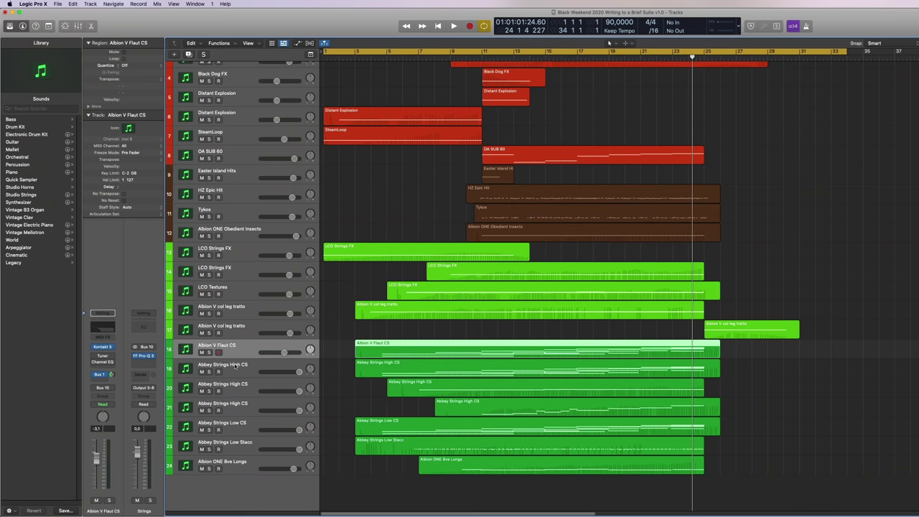
pyautogui.click(235, 366)
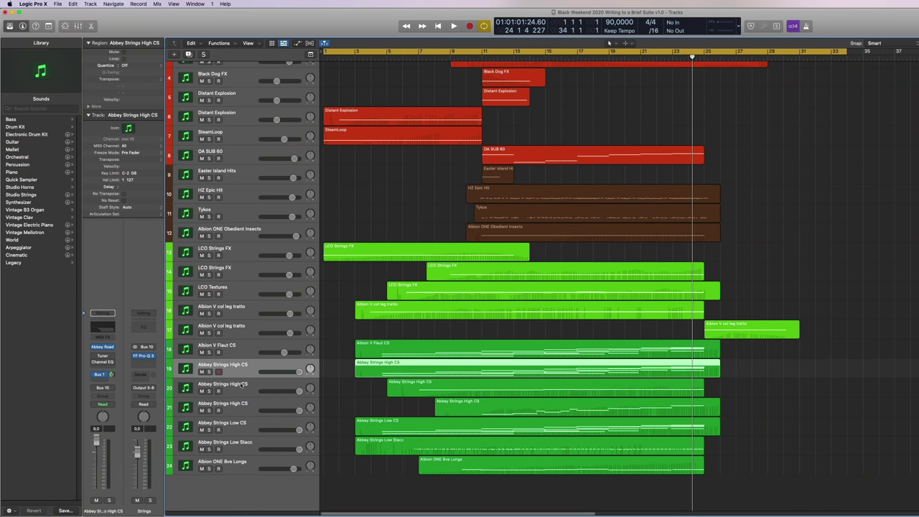
pyautogui.keyDown('shift'); pyautogui.click(239, 425); pyautogui.keyUp('shift')
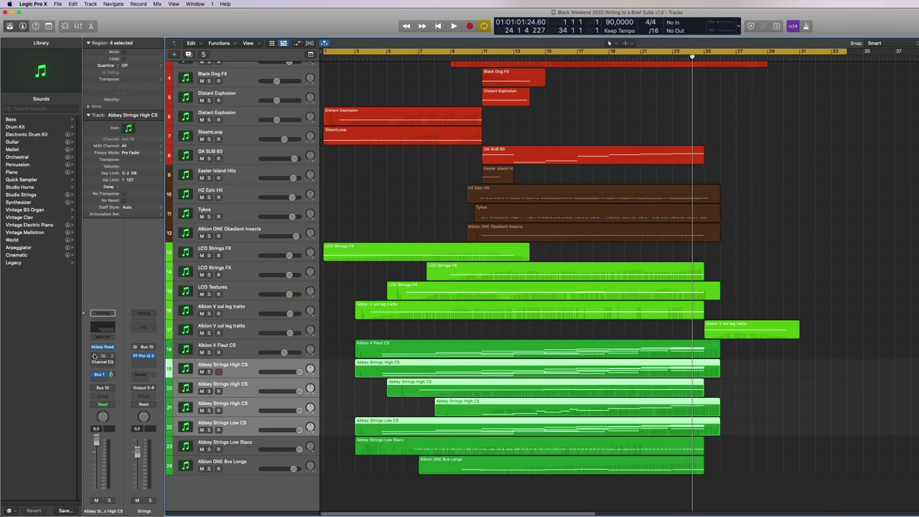
pyautogui.press('v')
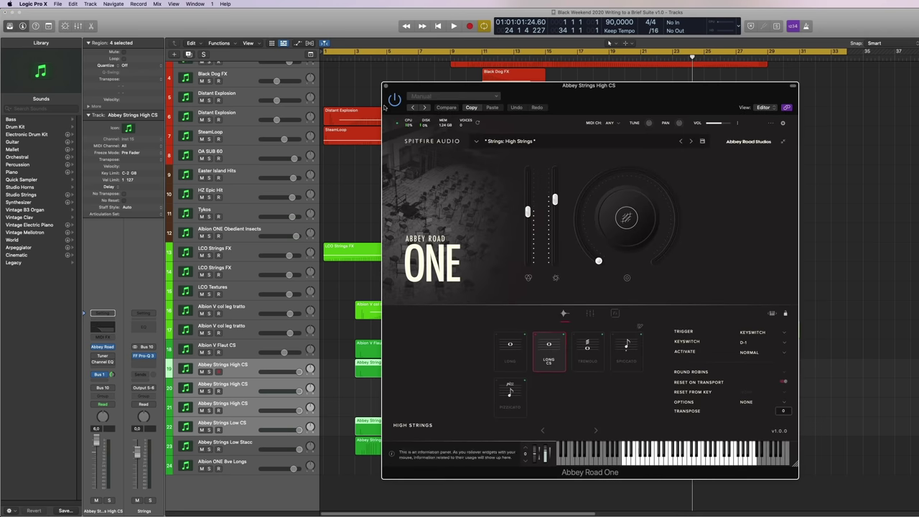
pyautogui.click(386, 86)
# Play the selected Abbey Strings regions in solo from bar 5 and examine their notes in the Piano Roll
pyautogui.click(388, 56)
pyautogui.press('space')
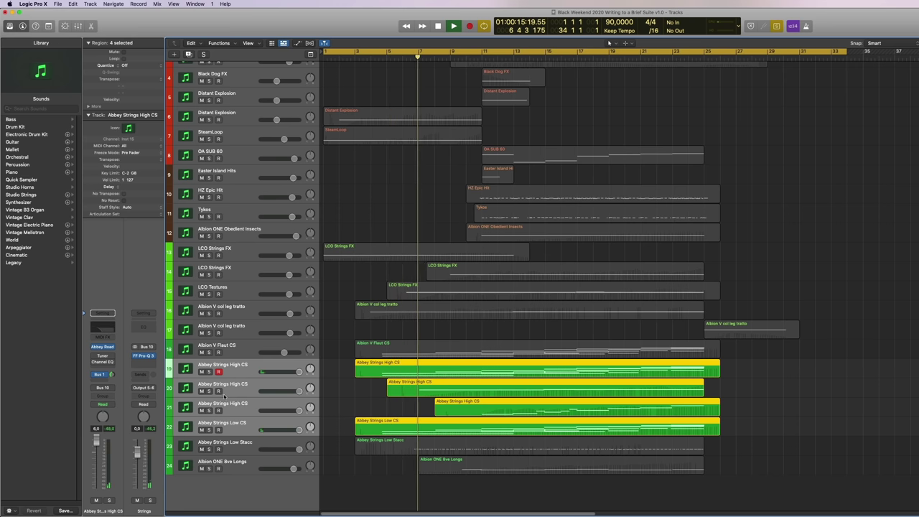
pyautogui.doubleClick(499, 421)
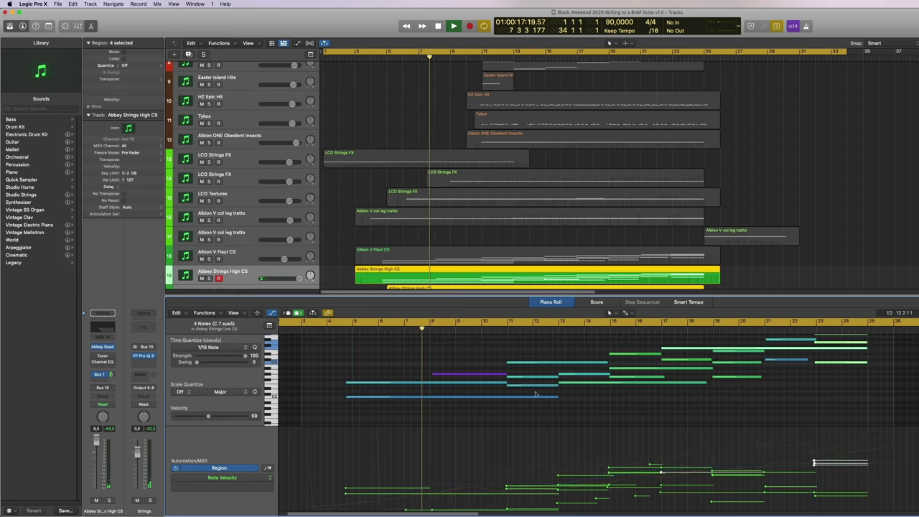
pyautogui.scroll(2, 511, 397)
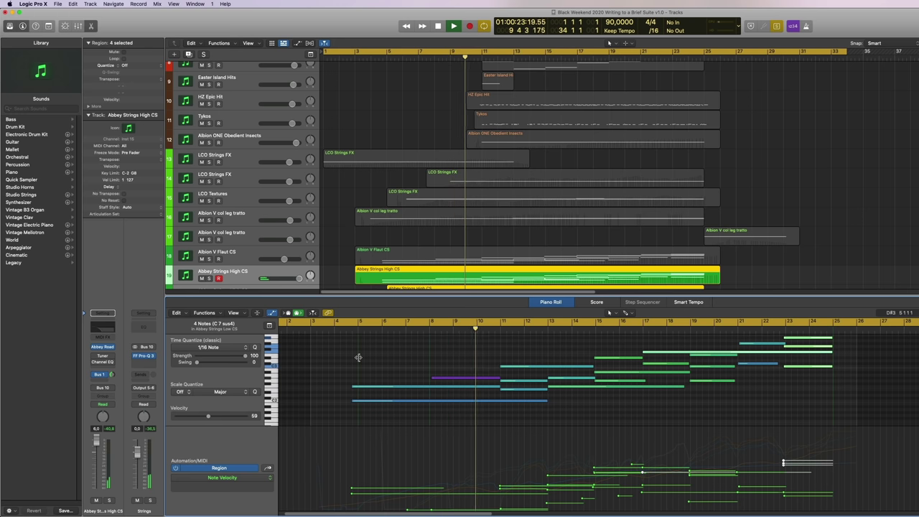
pyautogui.scroll(-2, 393, 246)
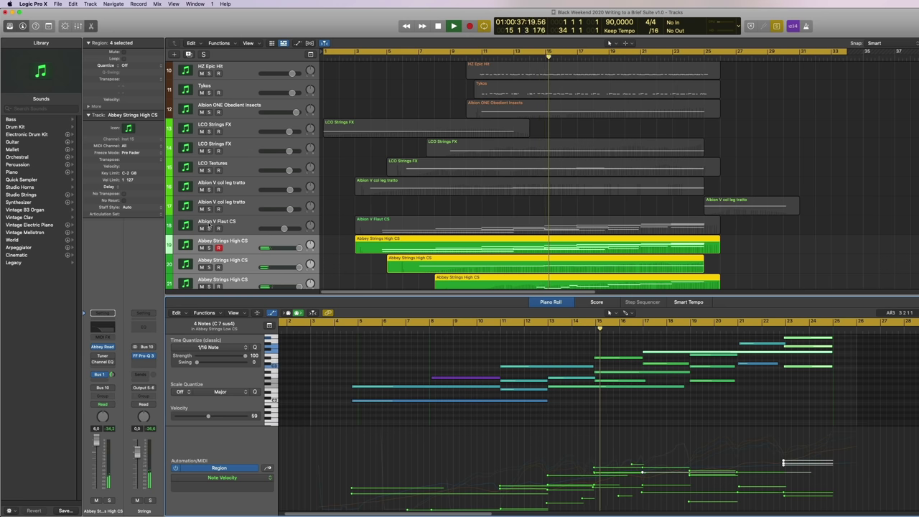
# Add Albion V Flaut CS to the selected tracks and solo them along with tracks 16, 15 and 14
pyautogui.keyDown('shift'); pyautogui.click(250, 227); pyautogui.keyUp('shift')
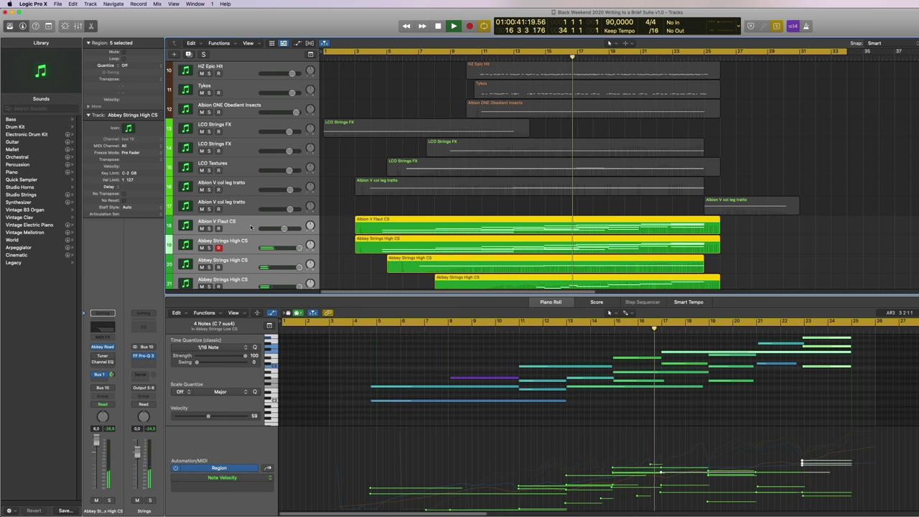
pyautogui.press('s')
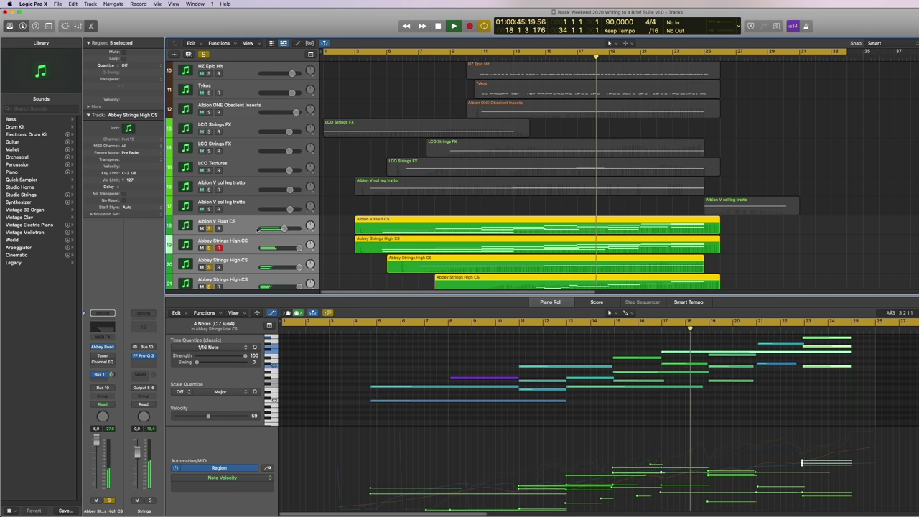
pyautogui.click(209, 190)
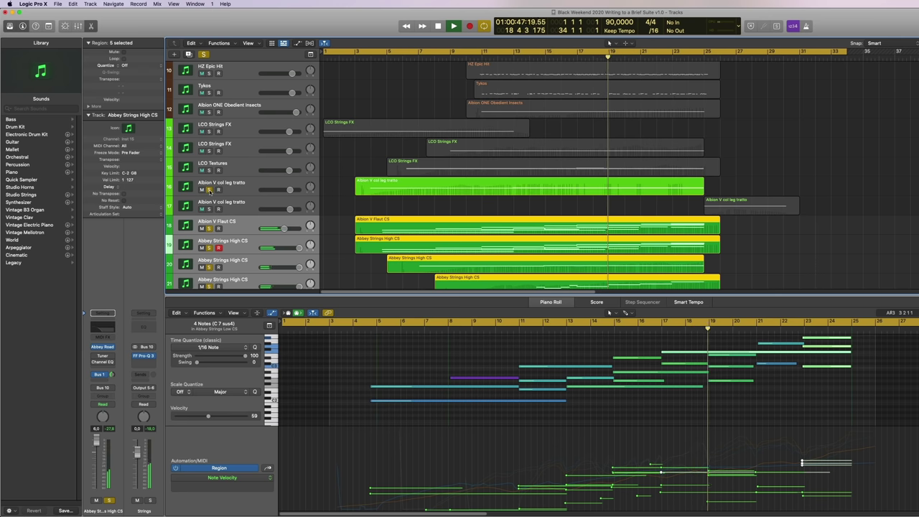
pyautogui.click(208, 170)
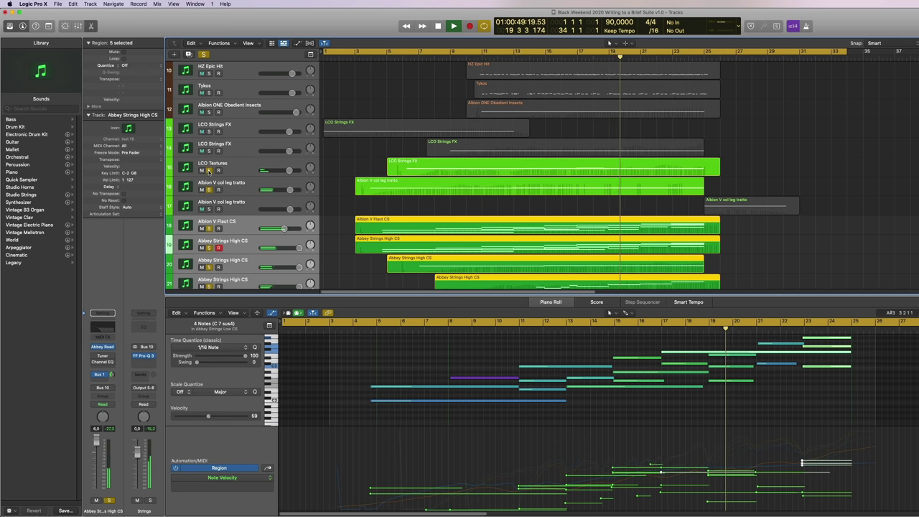
pyautogui.click(209, 151)
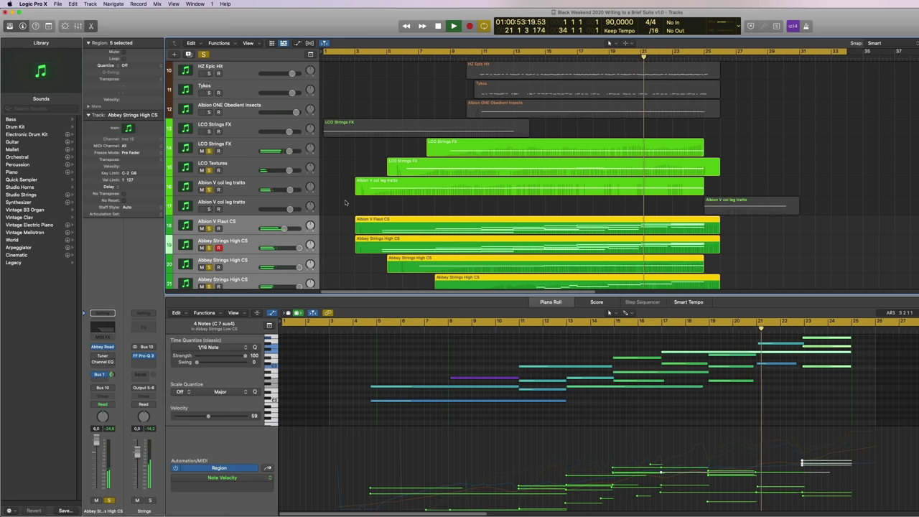
# Reduce the track height to review all the soloed string layers while listening up to bar 24, and stop playback
pyautogui.press('super+Up')
pyautogui.press('super+Up')
pyautogui.press('super+Up')
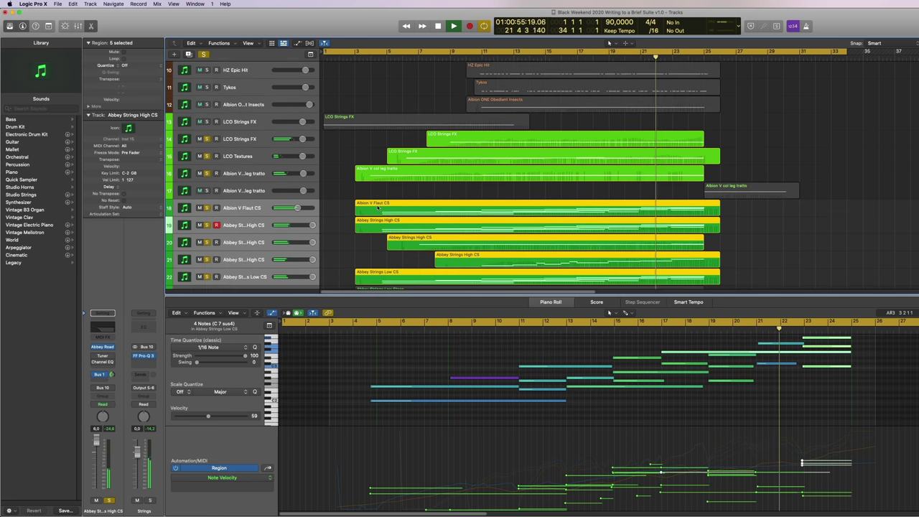
pyautogui.scroll(-2, 378, 207)
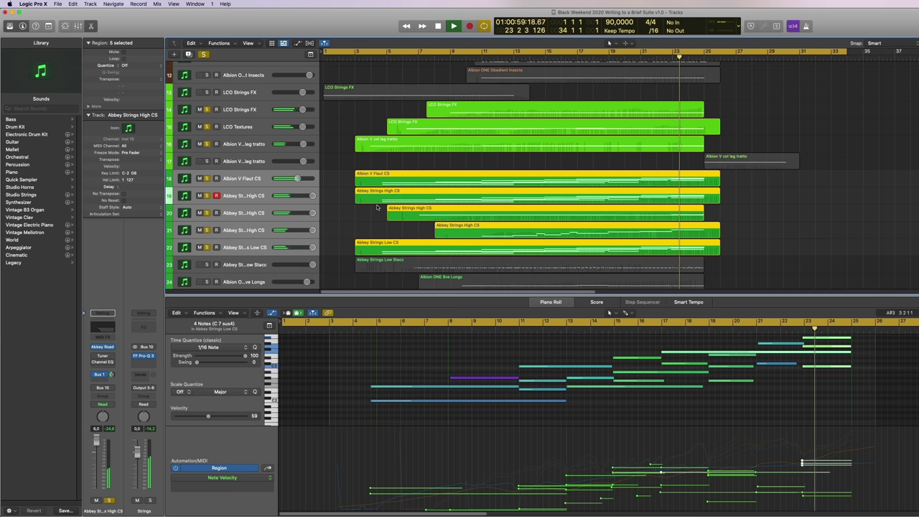
pyautogui.scroll(-1, 374, 205)
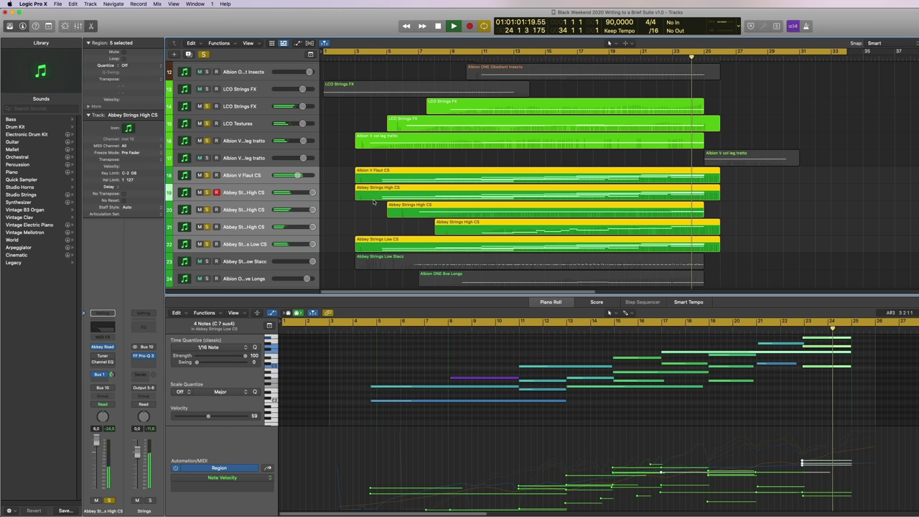
pyautogui.press('space')
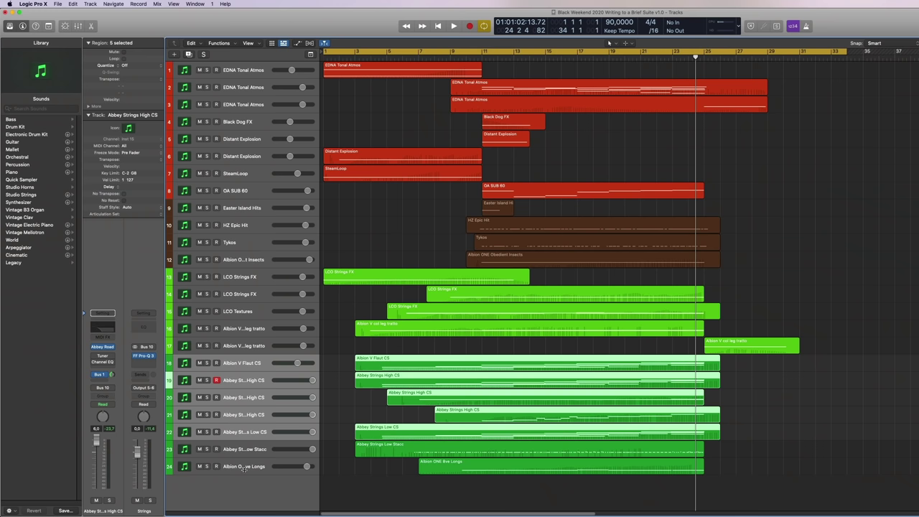
# Open the Kontakt instrument on the Albion ONE 8ve Longs track
pyautogui.click(196, 479)
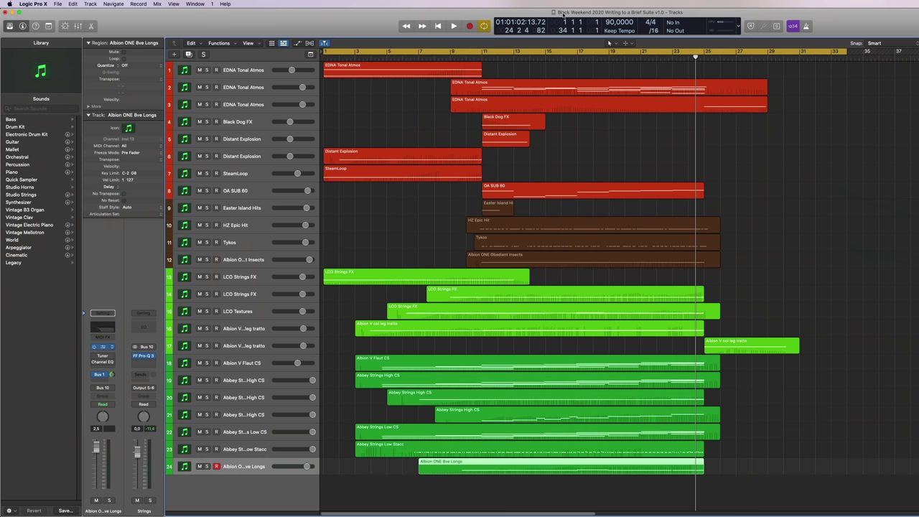
pyautogui.press('v')
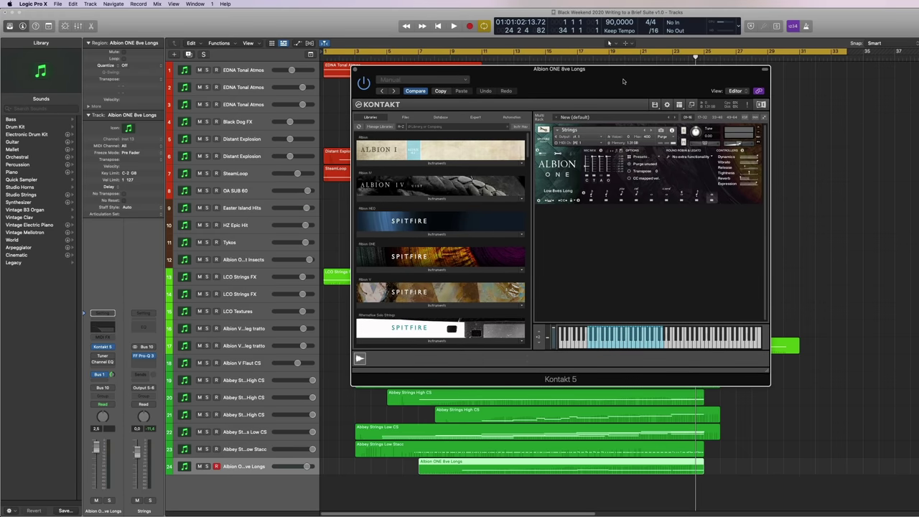
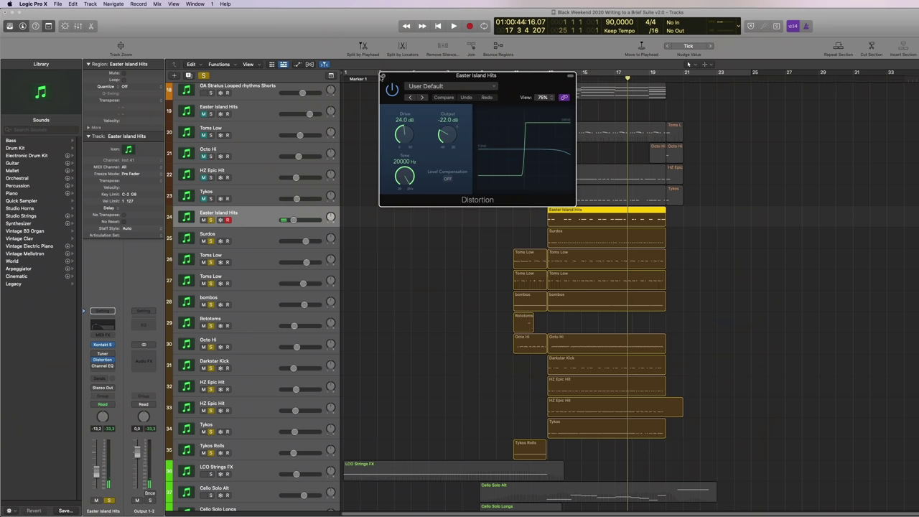
# Close the Easter Island Hits distortion settings and step through the Surdos, Rototoms and bombos tracks
pyautogui.click(382, 75)
pyautogui.click(243, 240)
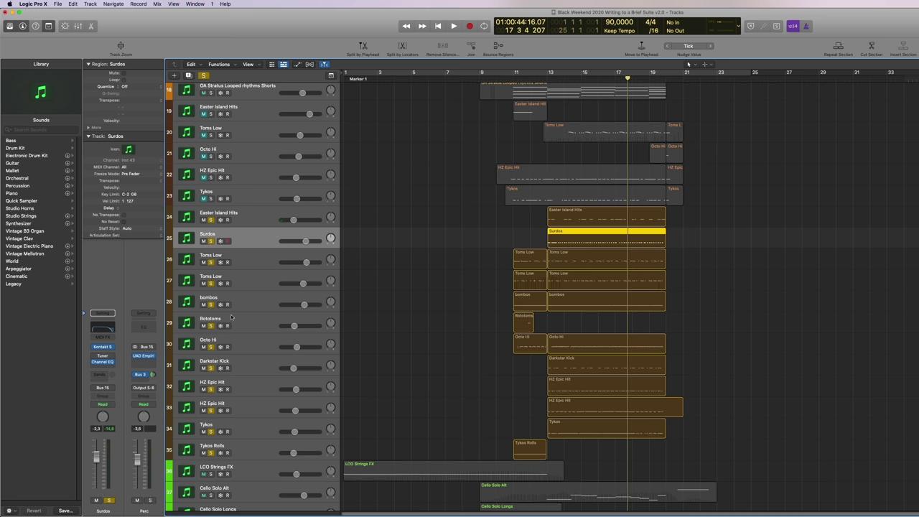
pyautogui.click(250, 327)
pyautogui.click(249, 307)
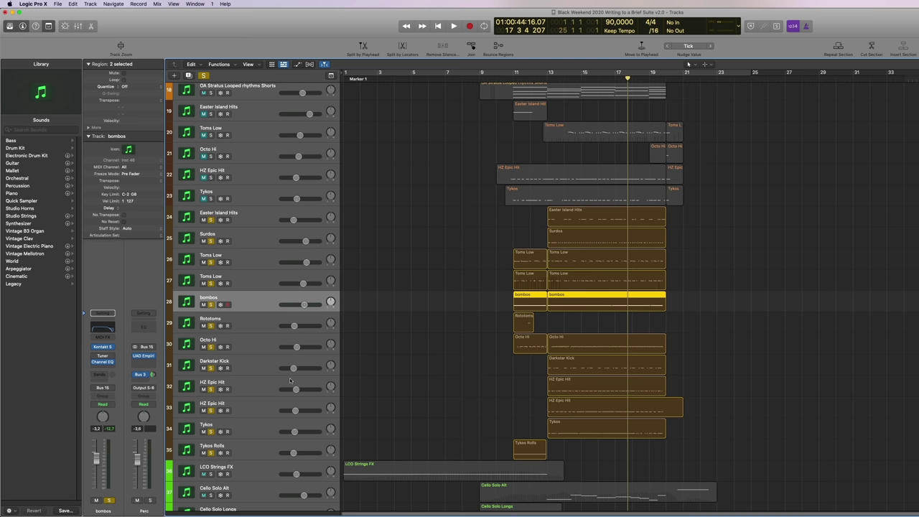
# Inspect the instrument on the Darkstar Kick track and close its window
pyautogui.click(246, 365)
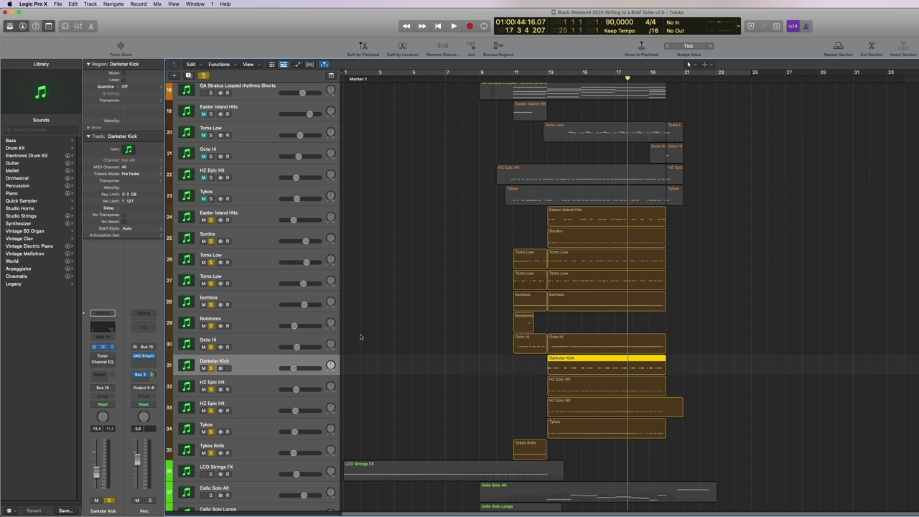
pyautogui.press('v')
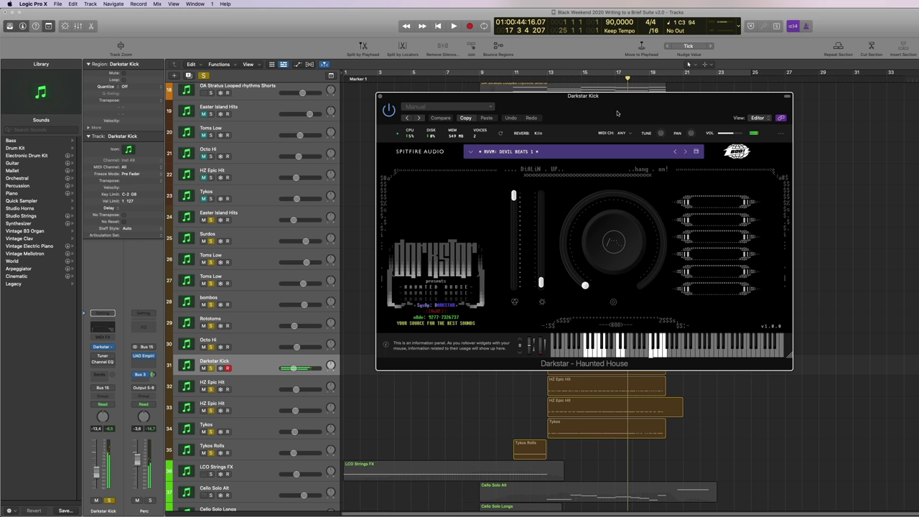
pyautogui.click(381, 96)
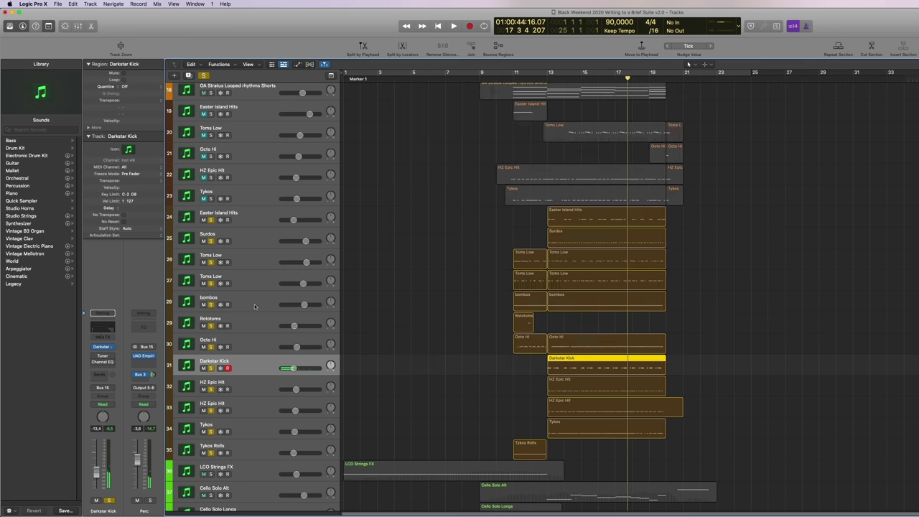
# Audition the selected Tykos region in solo from about bar 14
pyautogui.scroll(-5, 403, 333)
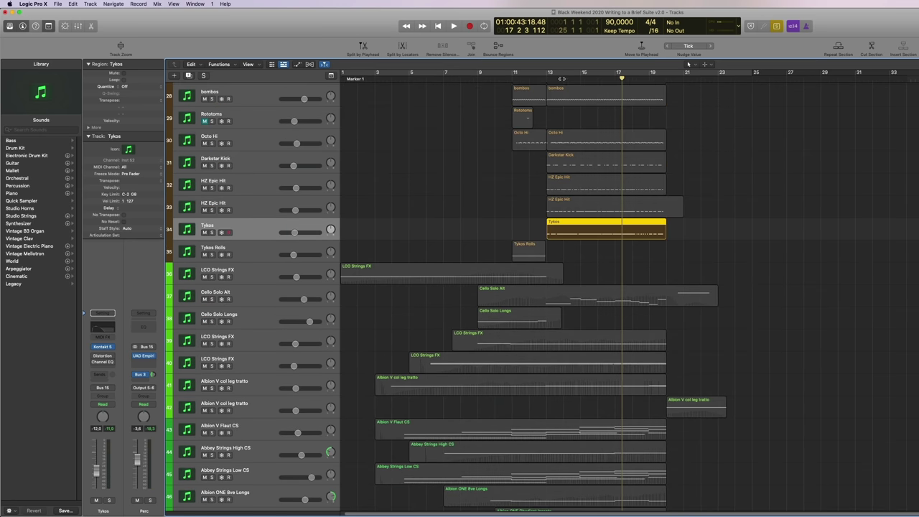
pyautogui.doubleClick(563, 78)
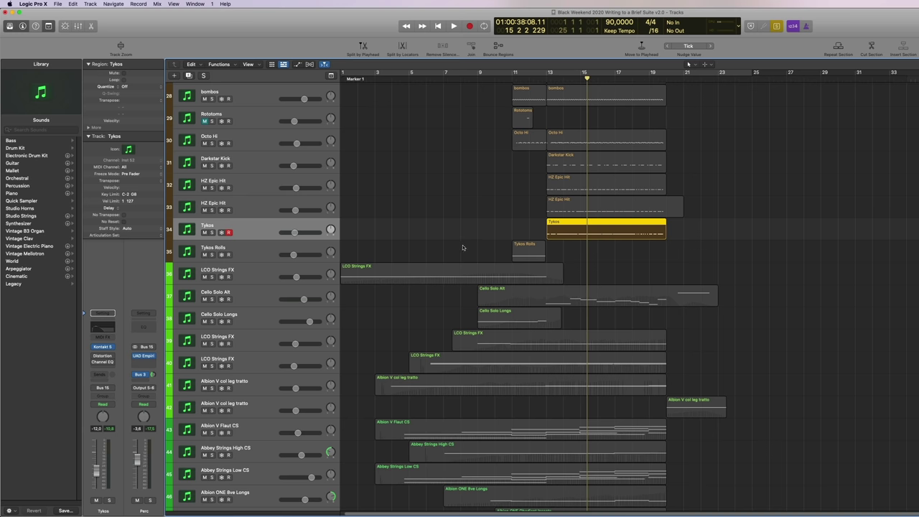
pyautogui.scroll(1, 386, 269)
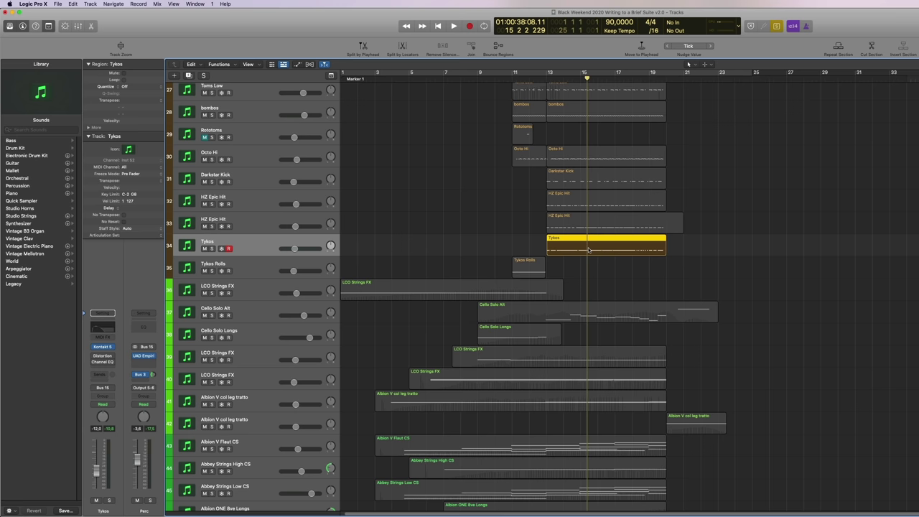
pyautogui.scroll(-3, 538, 283)
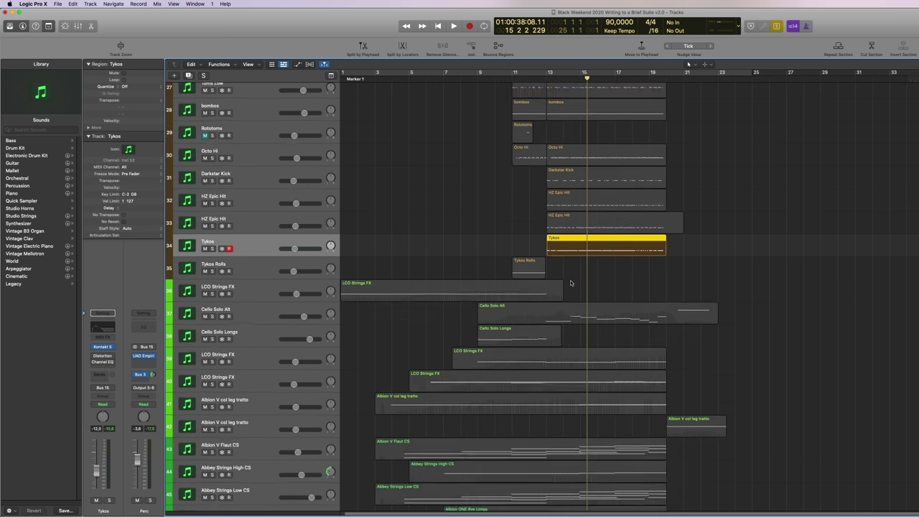
# Select tracks 47 to 50, from Albion ONE Obedient Insects to Abbey Strings High CS, and review the arrangement's synth, percussion and string layers
pyautogui.scroll(-2, 509, 282)
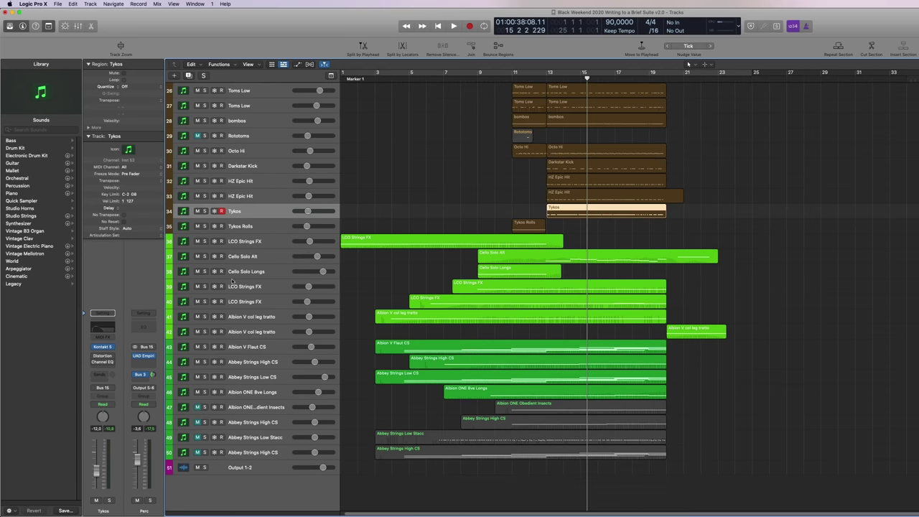
pyautogui.click(262, 407)
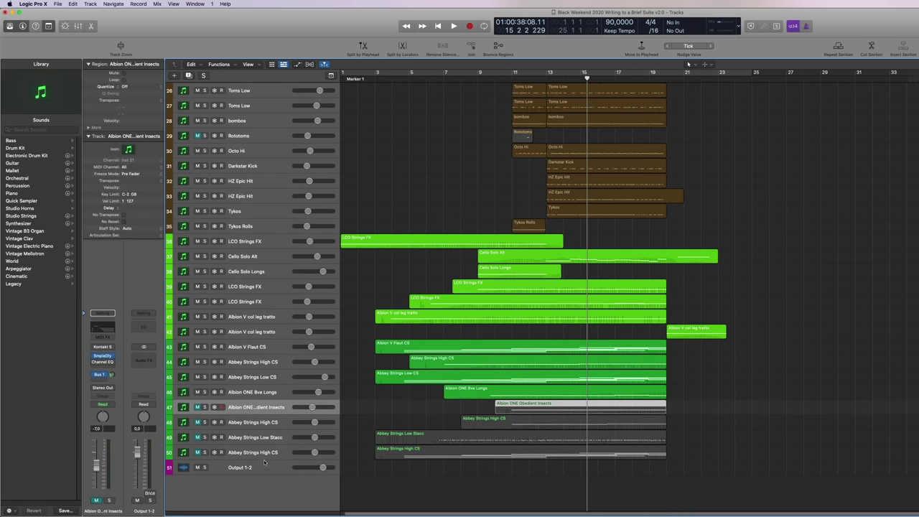
pyautogui.keyDown('shift'); pyautogui.click(264, 454); pyautogui.keyUp('shift')
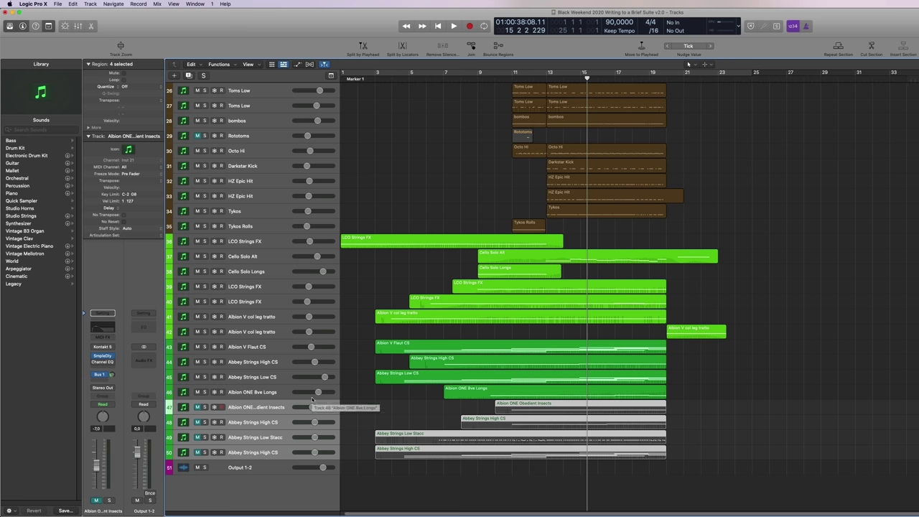
pyautogui.scroll(10, 394, 491)
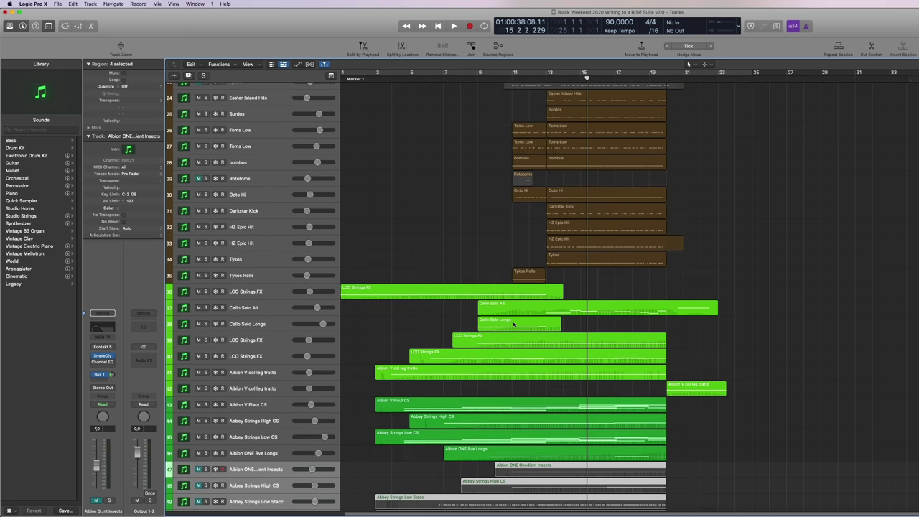
pyautogui.scroll(-2, 402, 275)
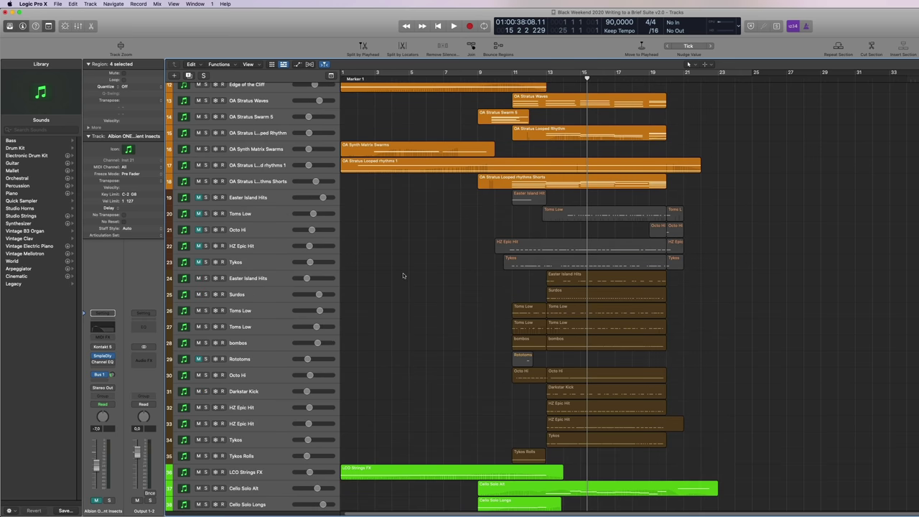
pyautogui.scroll(-10, 403, 275)
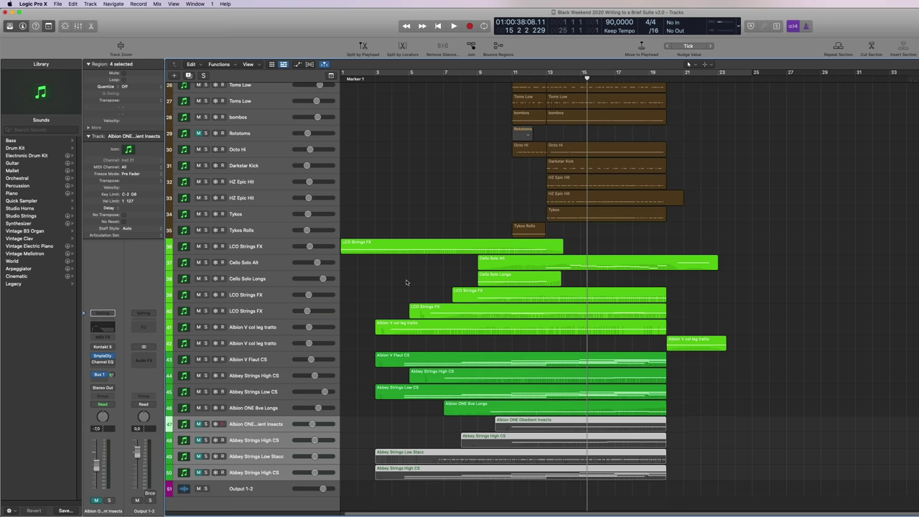
pyautogui.scroll(15, 381, 311)
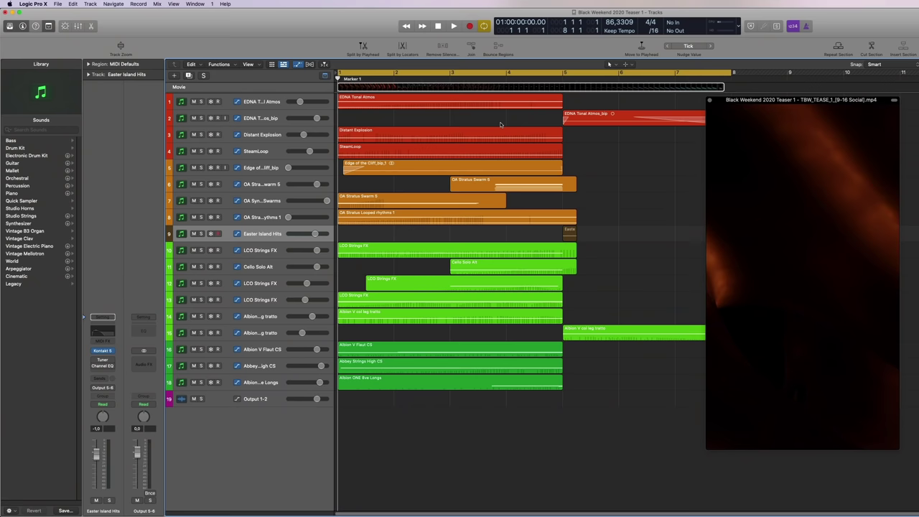
# Play the Teaser 1 cue from the start against its video and stop after bar 7
pyautogui.press('space')
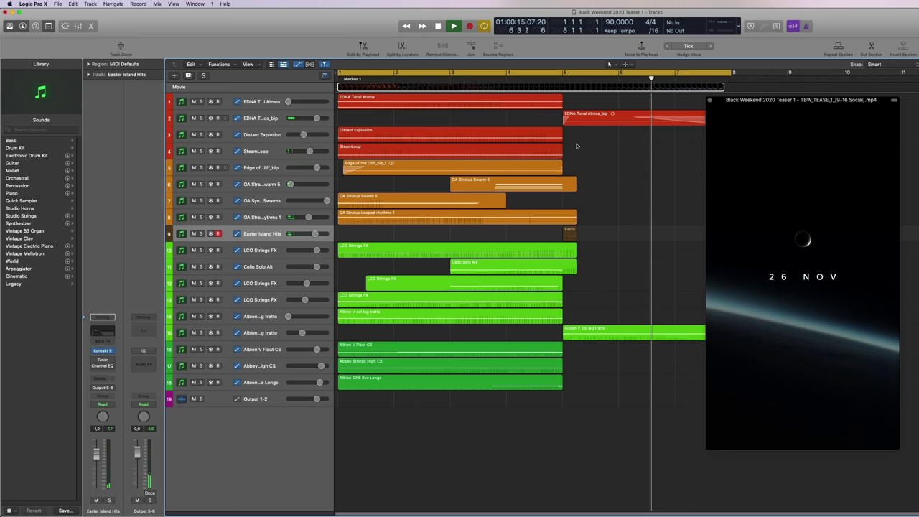
pyautogui.press('space')
pyautogui.scroll(1, 391, 195)
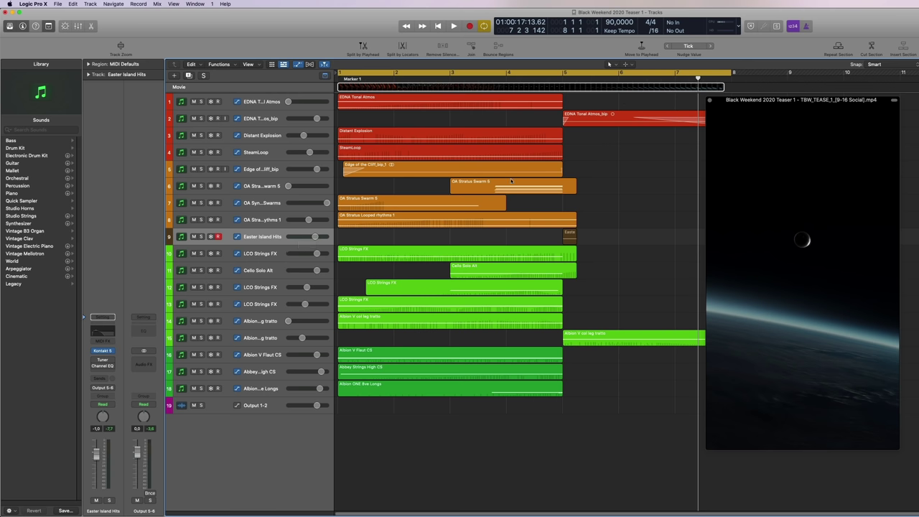
# Examine the Channel EQ curve on the SteamLoop track and close the equalizer
pyautogui.click(263, 153)
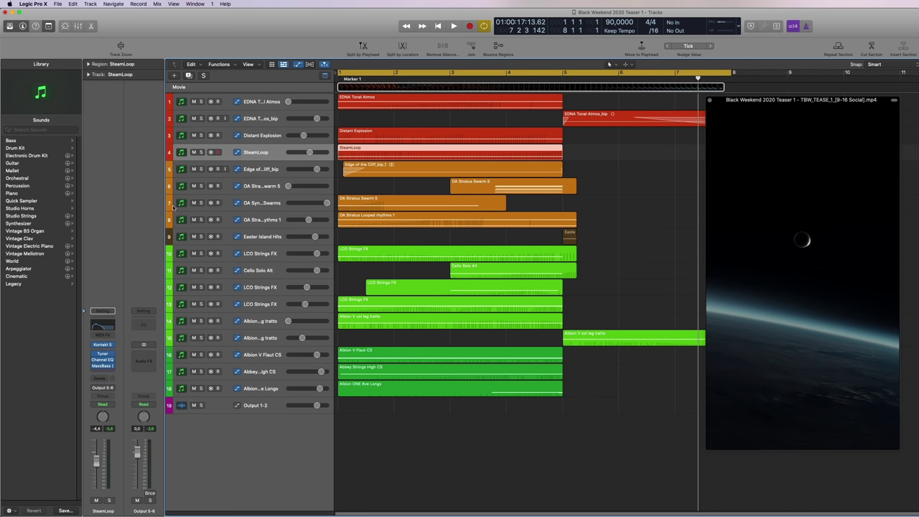
pyautogui.click(101, 326)
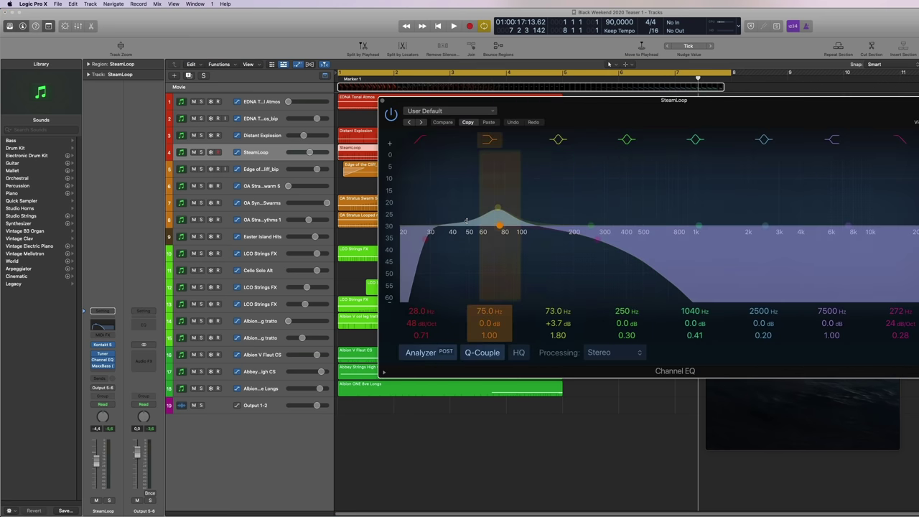
pyautogui.click(382, 101)
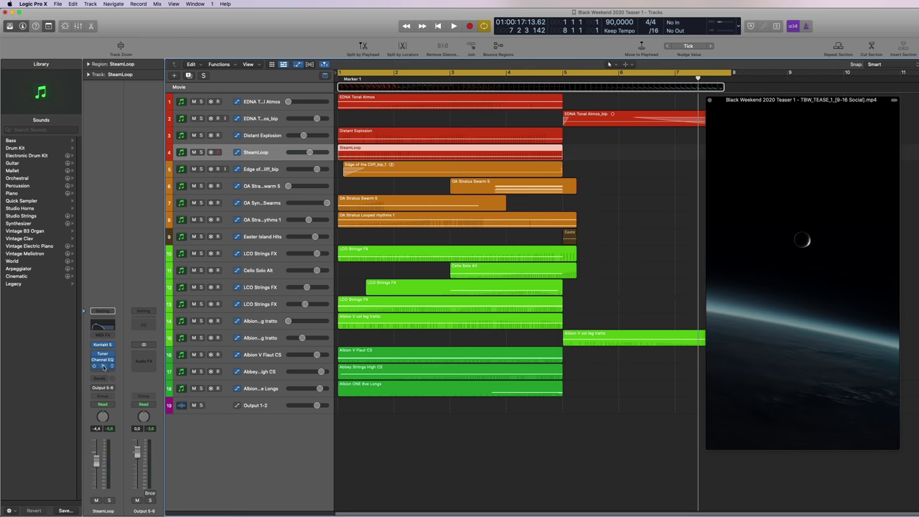
# Examine the MaxxBass plug-in on the SteamLoop track, moving its window slightly, and close it
pyautogui.click(102, 366)
pyautogui.moveTo(513, 108); pyautogui.dragTo(521, 111)
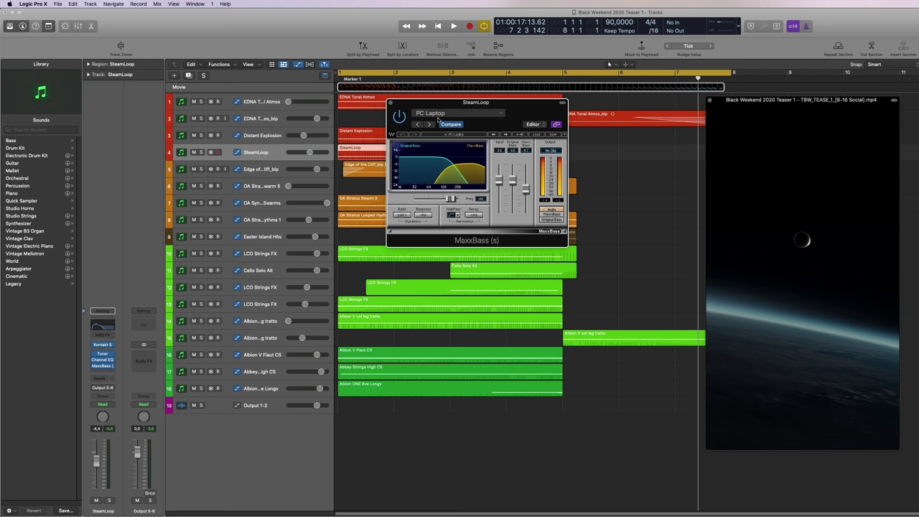
pyautogui.moveTo(532, 109); pyautogui.dragTo(528, 112)
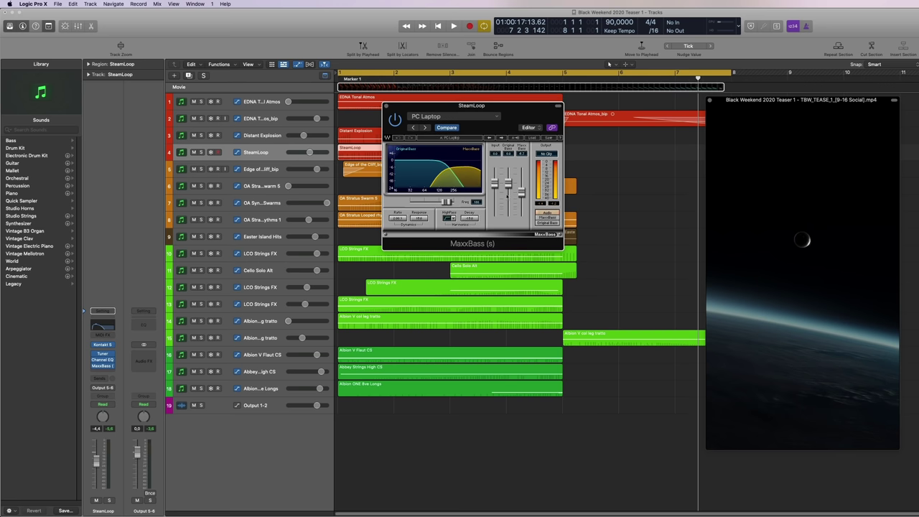
pyautogui.click(387, 106)
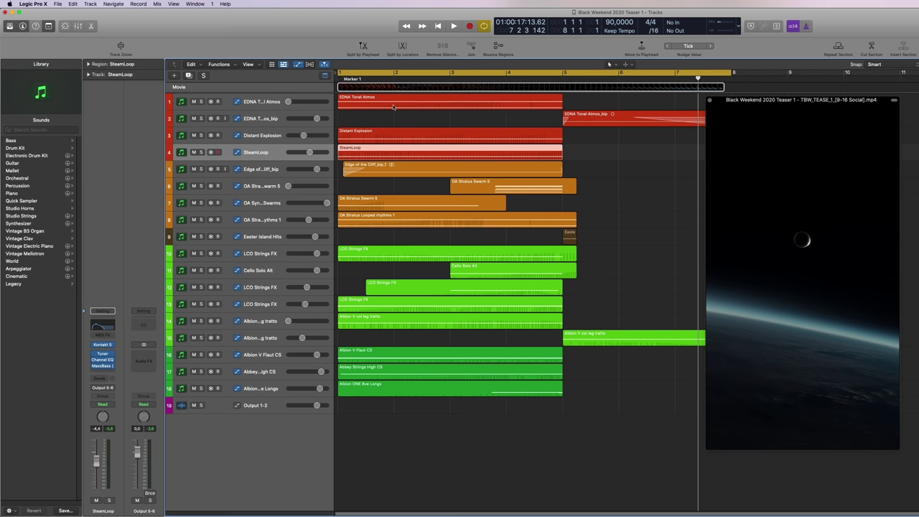
pyautogui.moveTo(783, 260)
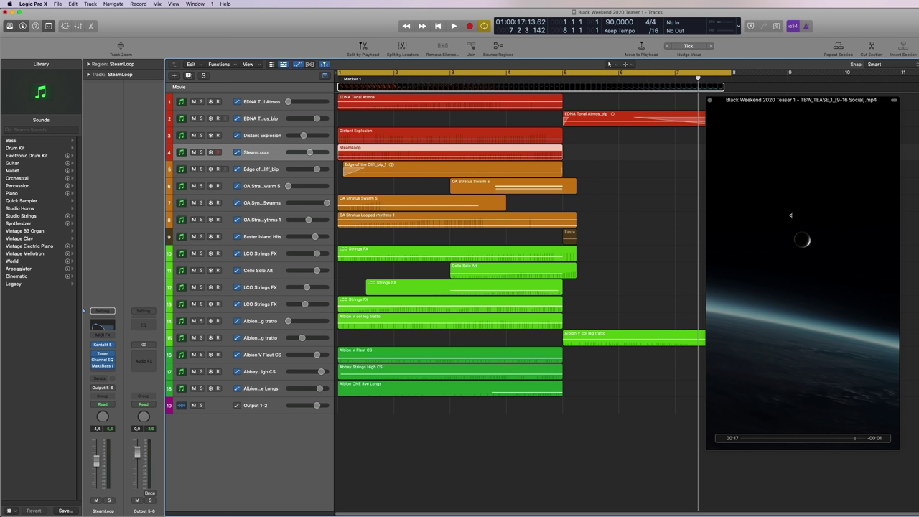
pyautogui.click(636, 256)
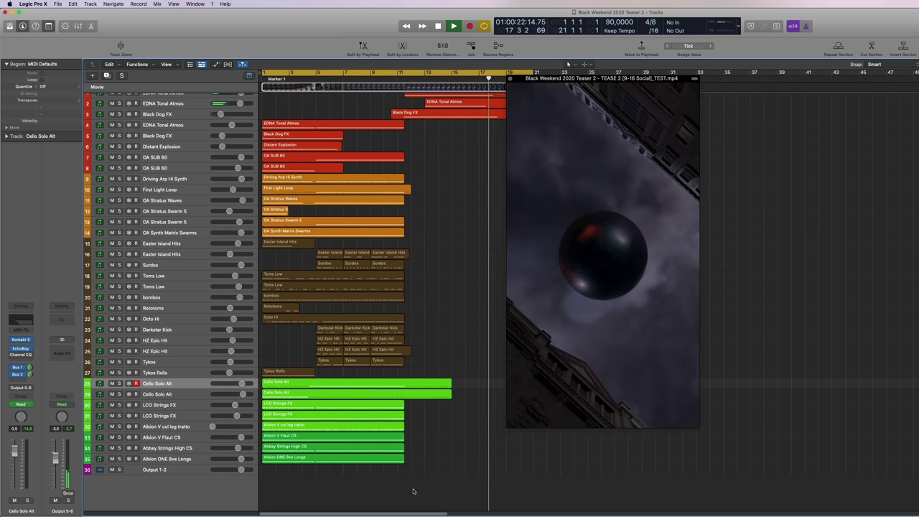
# Stop the Teaser 2 playback at bar 19 and adjust the arrangement zoom to survey the effects, synth, percussion and string tracks
pyautogui.press('space')
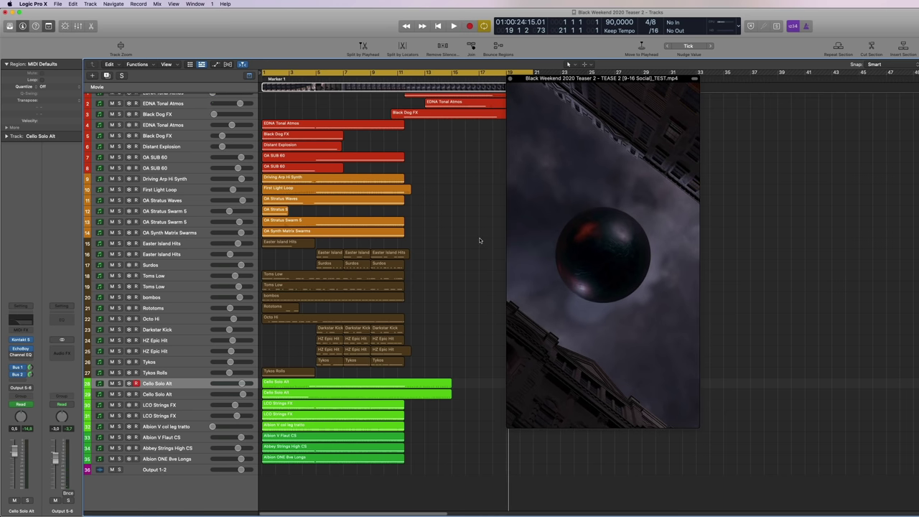
pyautogui.press('super+Down')
pyautogui.press('super+Down')
pyautogui.press('super+Right')
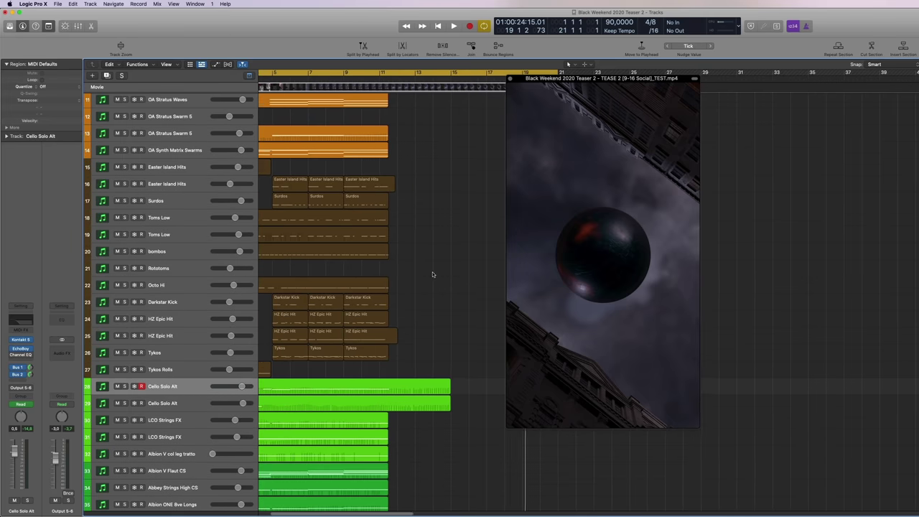
pyautogui.press('super+Up')
pyautogui.press('super+Left')
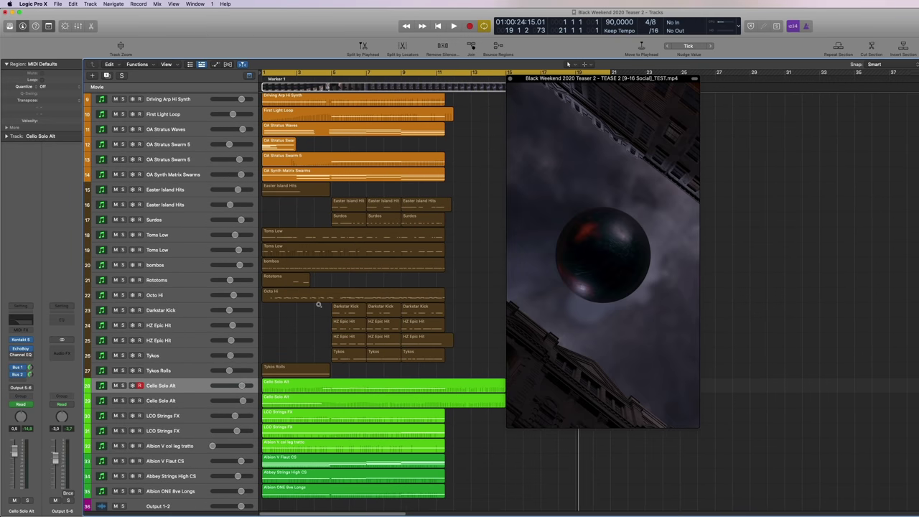
pyautogui.press('super+Up')
pyautogui.press('super+Up')
pyautogui.press('super+Up')
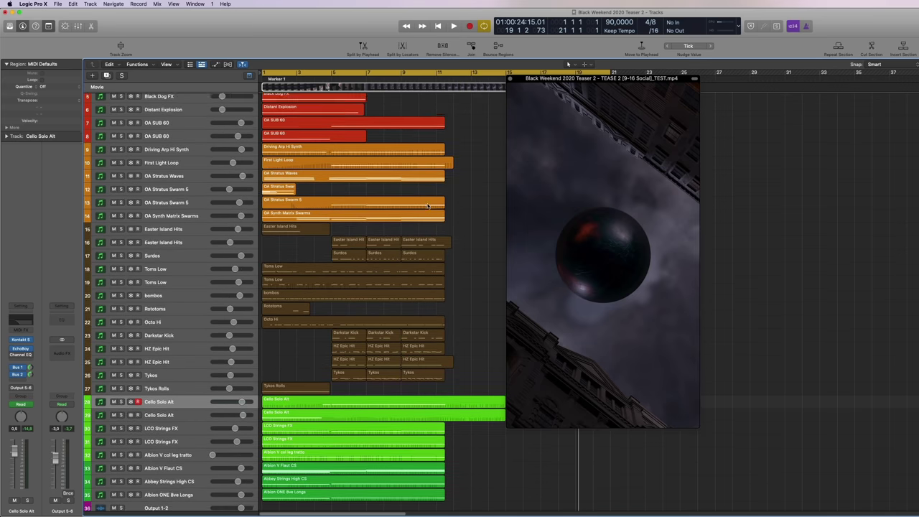
pyautogui.press('super+Down')
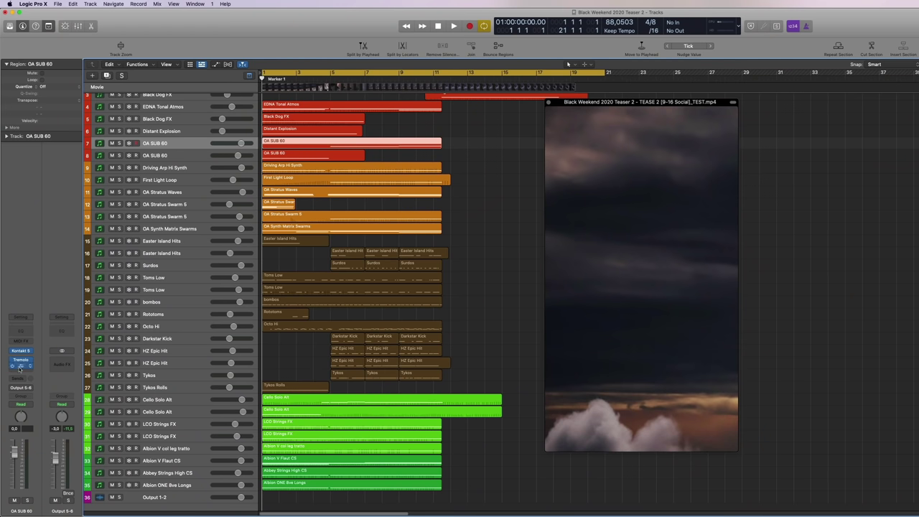
# Inspect the Distortion settings on the first OA SUB 60 track and close the plug-in
pyautogui.click(20, 366)
pyautogui.click(91, 334)
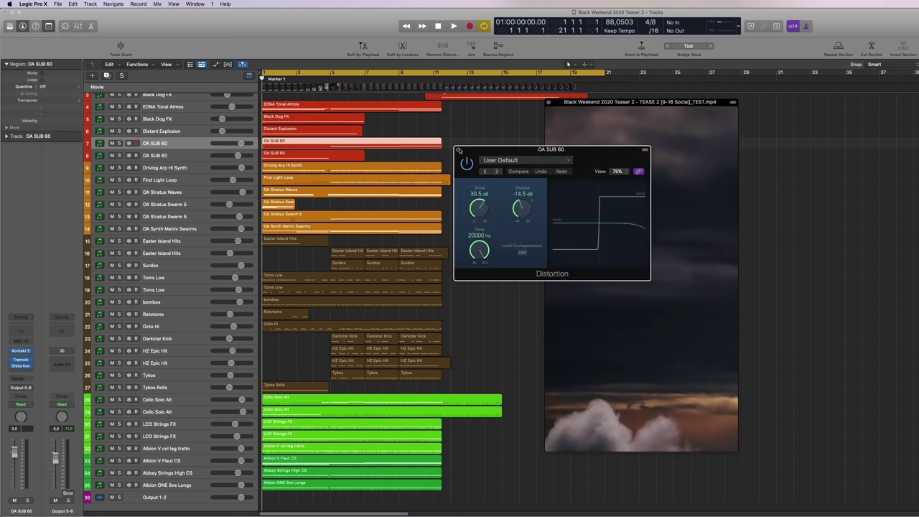
pyautogui.click(458, 150)
# Select the Cello Solo Alt track 28 and toggle the display of its plug-in windows
pyautogui.click(155, 400)
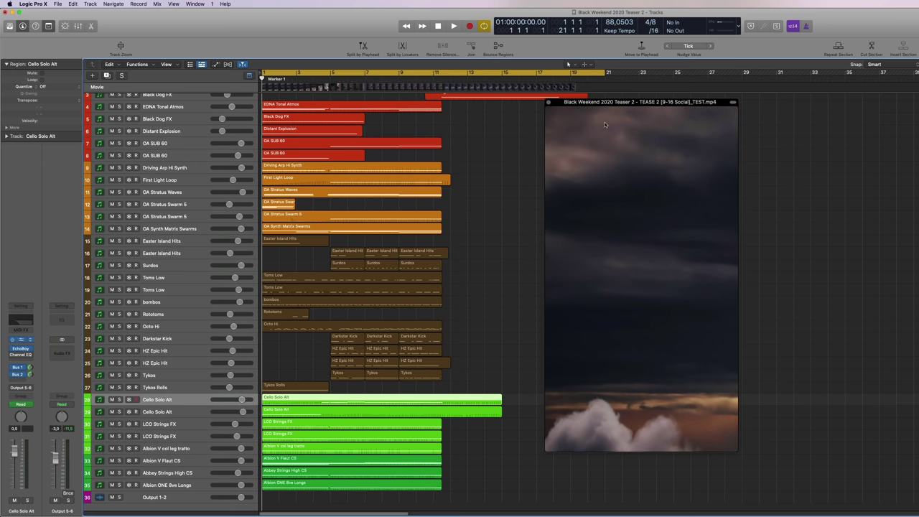
pyautogui.press('v')
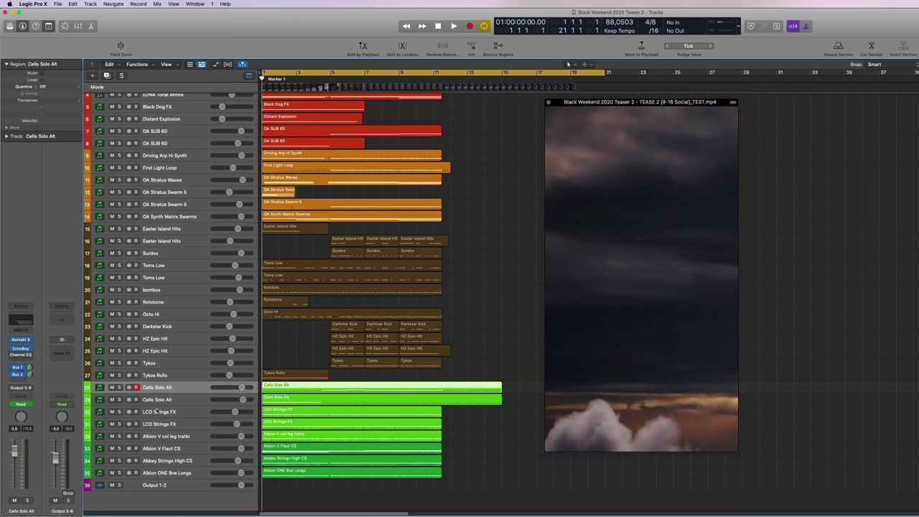
# Inspect the Kontakt instrument on the second cello track, number 29, and close its window
pyautogui.click(173, 399)
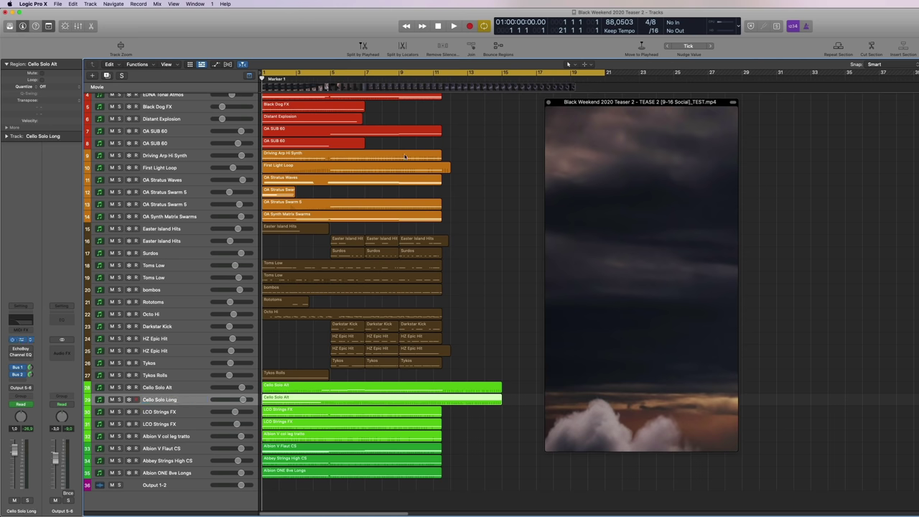
pyautogui.press('v')
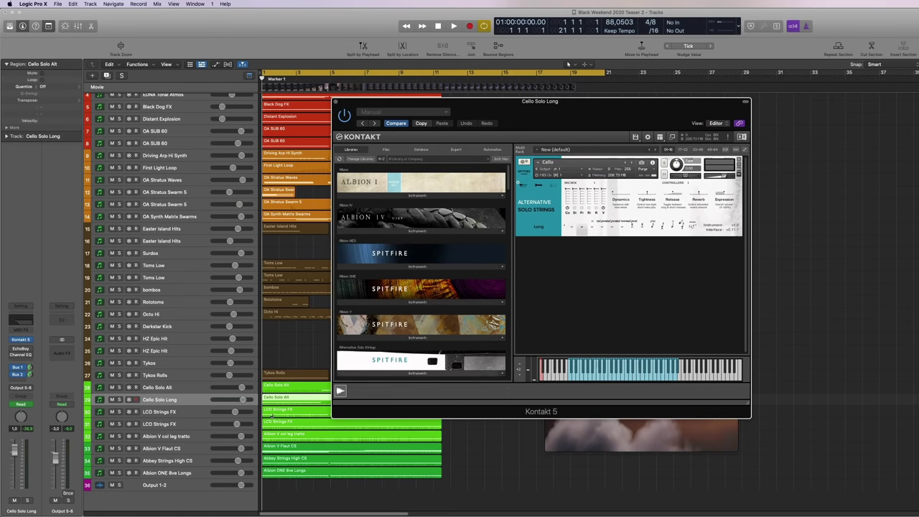
pyautogui.press('super+Down')
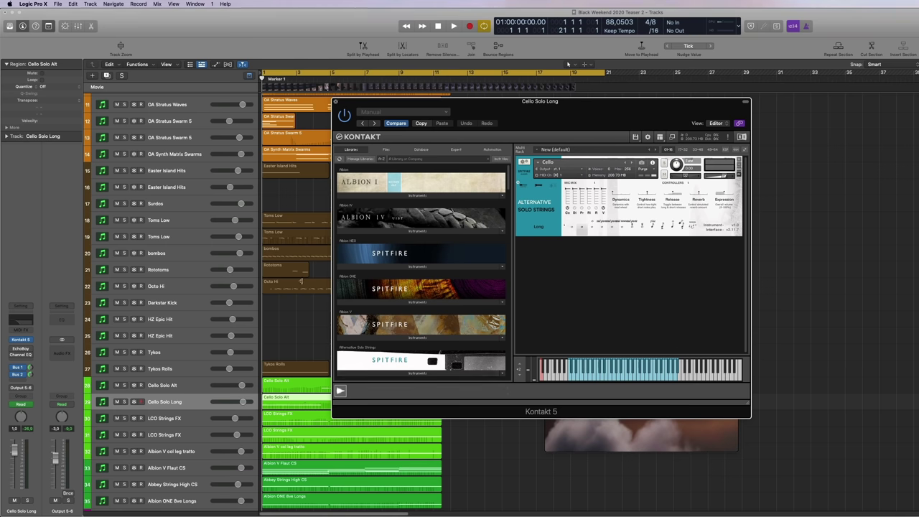
pyautogui.press('super+w')
# Display the EchoBoy Mix automation for Cello Solo Alt track 28, audition the ending from about bar 12, and return the playhead to the start
pyautogui.click(164, 386)
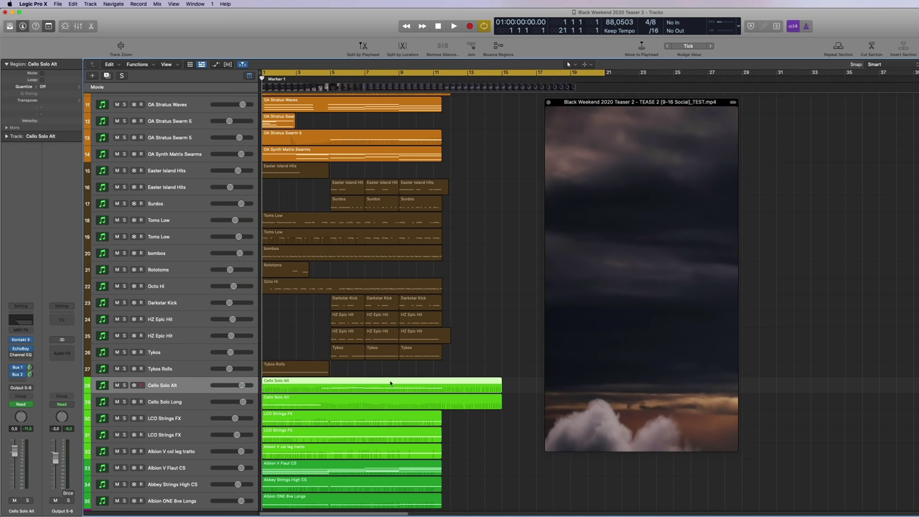
pyautogui.press('a')
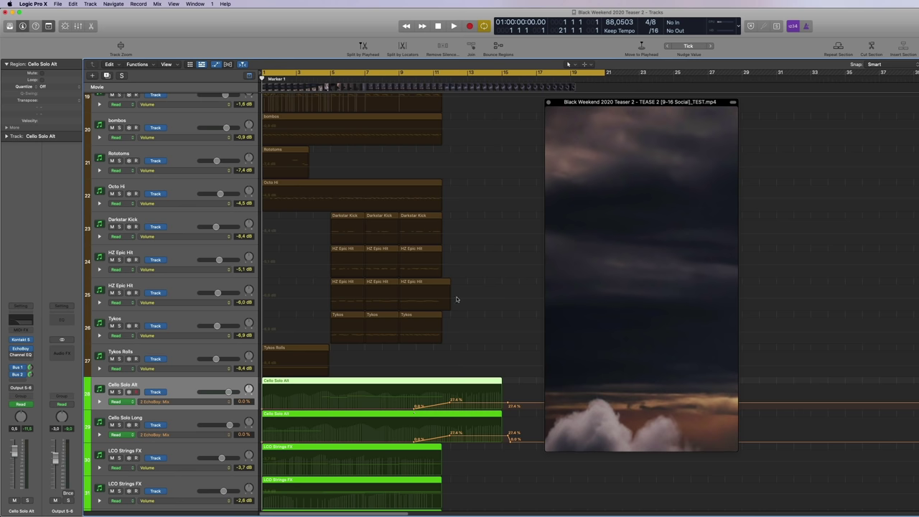
pyautogui.moveTo(450, 79); pyautogui.dragTo(453, 78)
pyautogui.press('space')
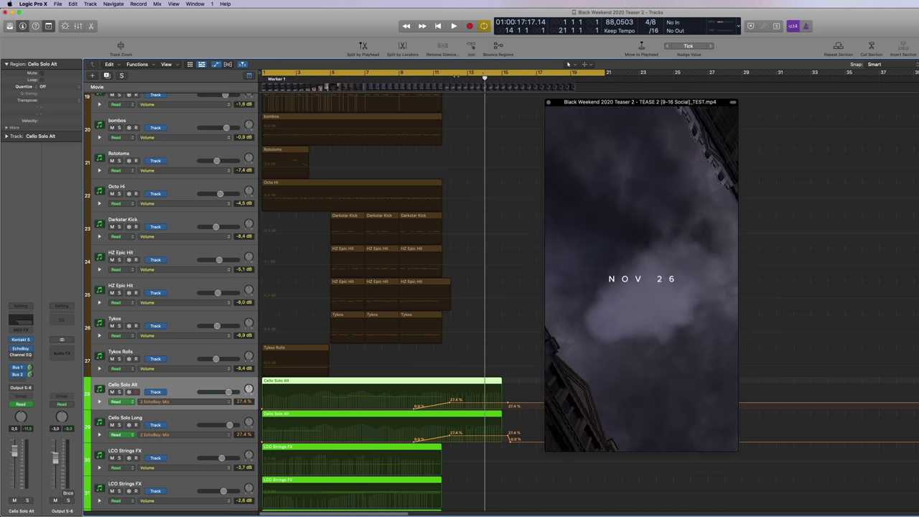
pyautogui.press('Return')
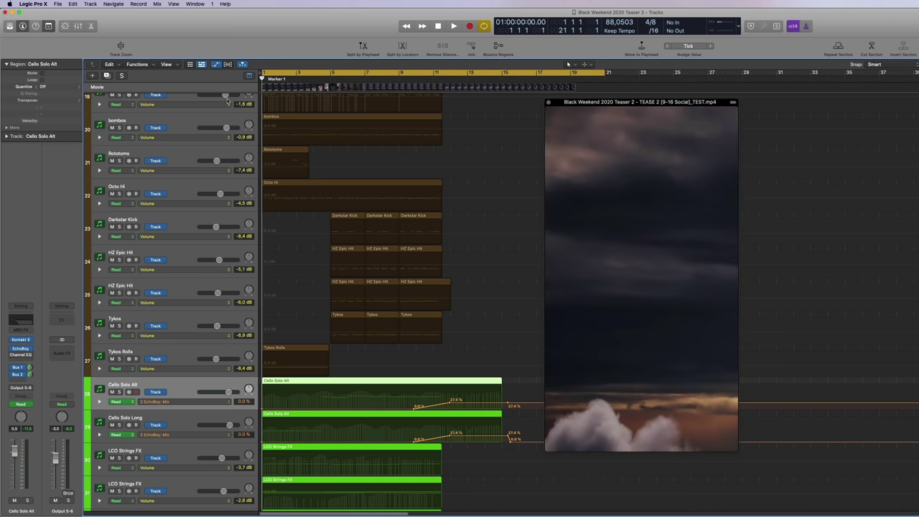